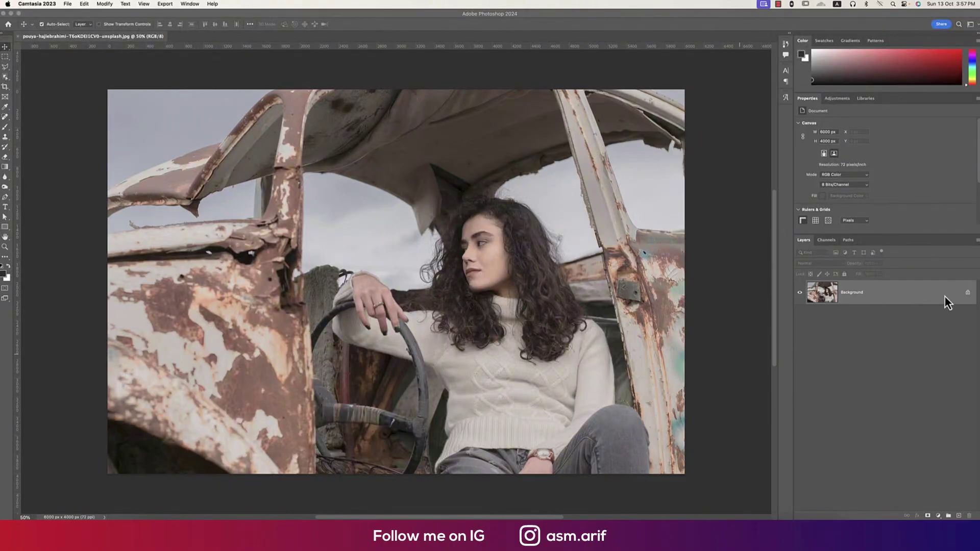
Step: Duplicate the Background layer into Layer 1 and open Edit > Sky Replacement
{"action": "left_click_drag", "start_coordinate": [967, 293], "coordinate": [935, 292]}
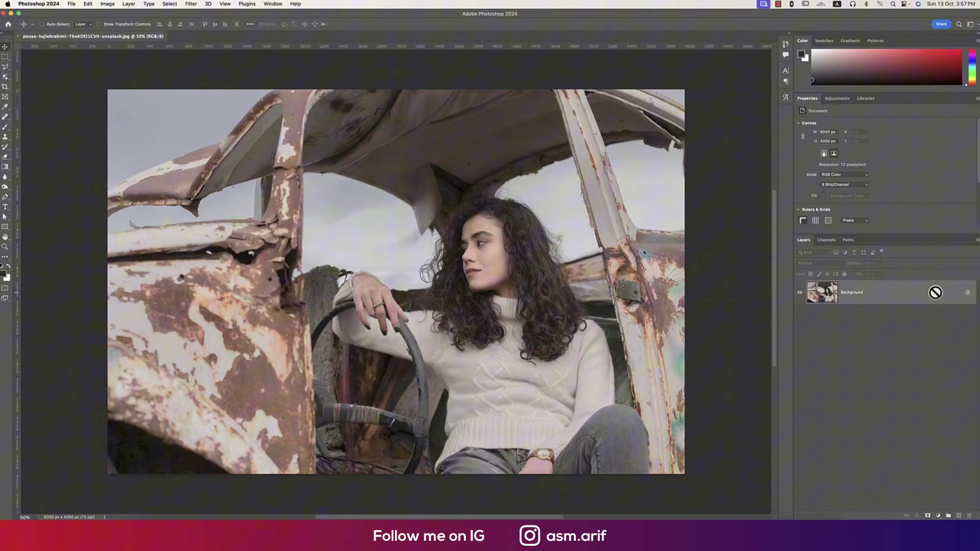
{"action": "key", "text": "ctrl+j"}
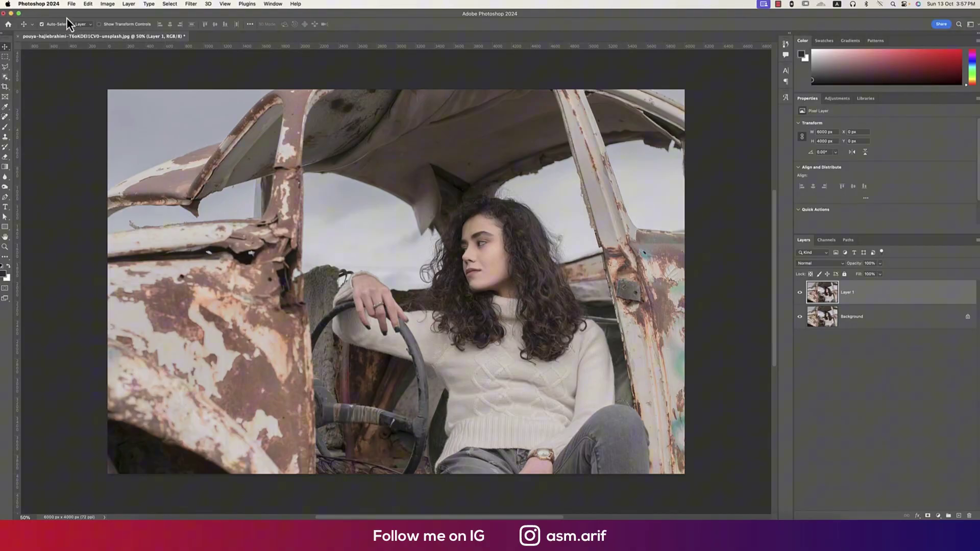
{"action": "left_click", "coordinate": [86, 5]}
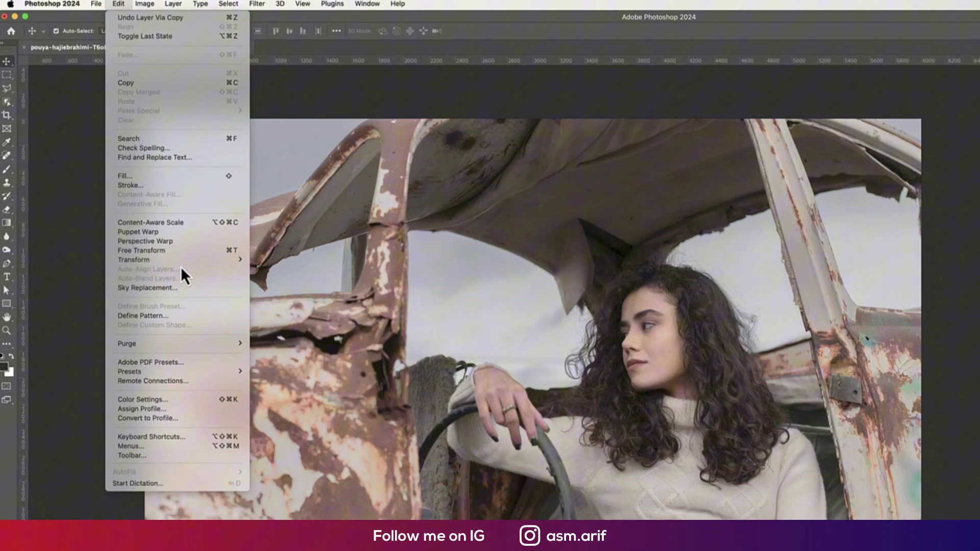
{"action": "mouse_move", "coordinate": [129, 196]}
{"action": "left_click", "coordinate": [170, 287]}
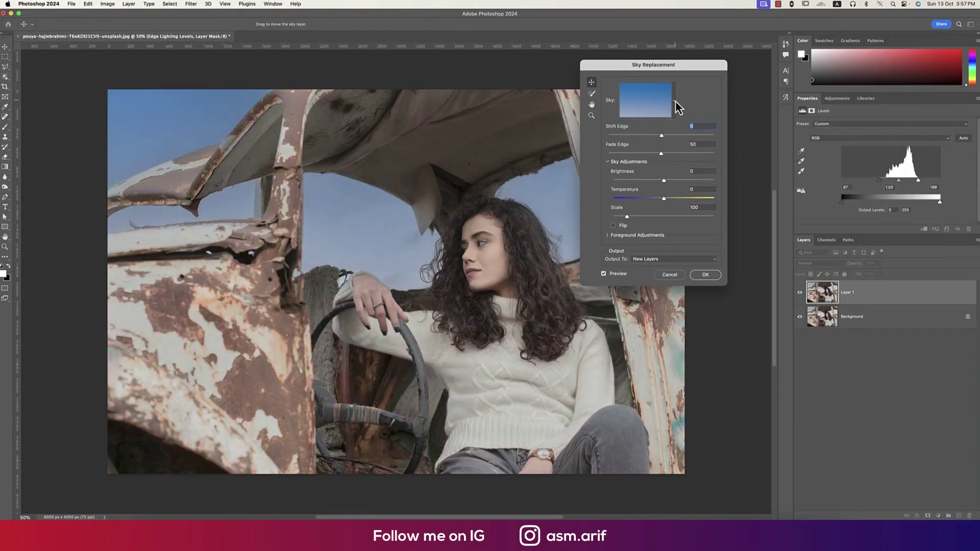
Step: Choose the last Sunsets preset, a clear blue-to-orange gradient sky, and apply it
{"action": "left_click", "coordinate": [673, 101]}
{"action": "left_click_drag", "start_coordinate": [687, 164], "coordinate": [687, 250]}
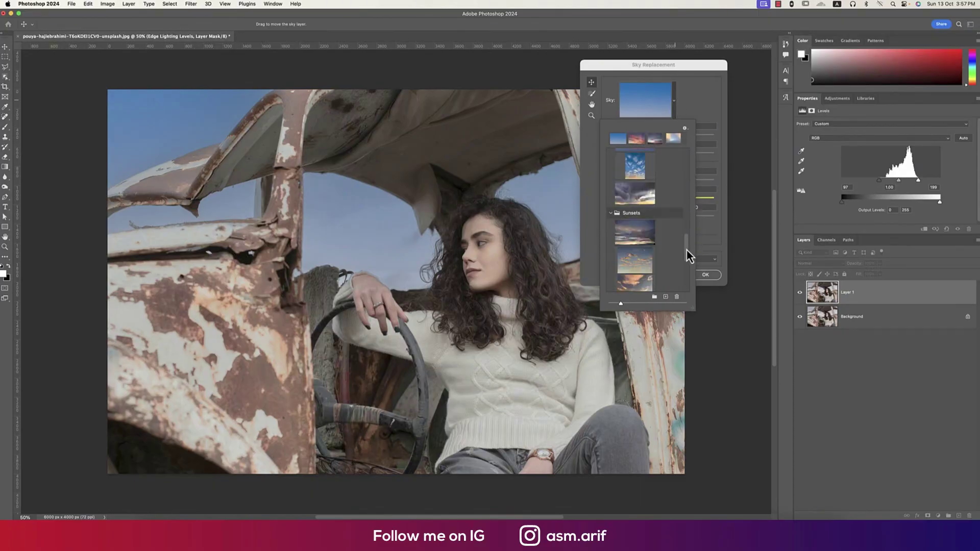
{"action": "left_click", "coordinate": [645, 252]}
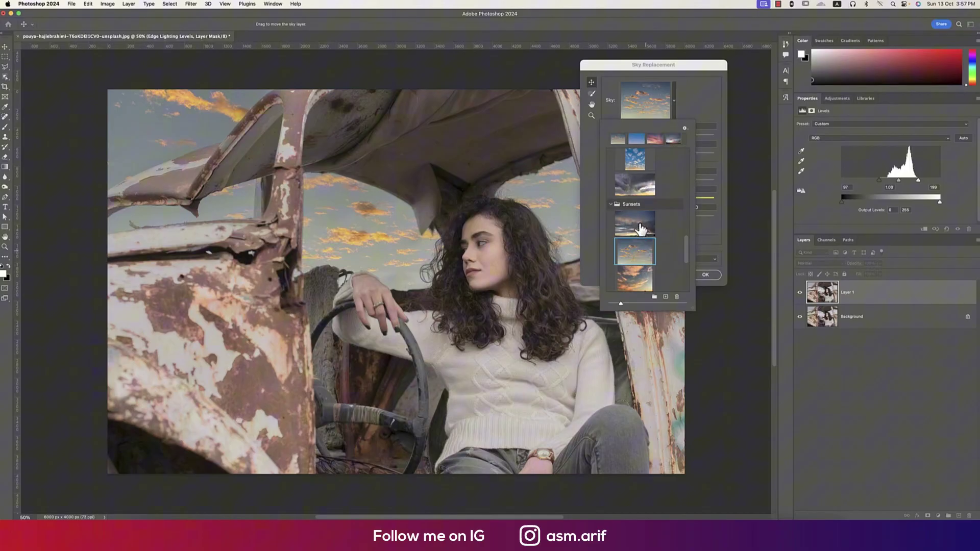
{"action": "left_click", "coordinate": [639, 225]}
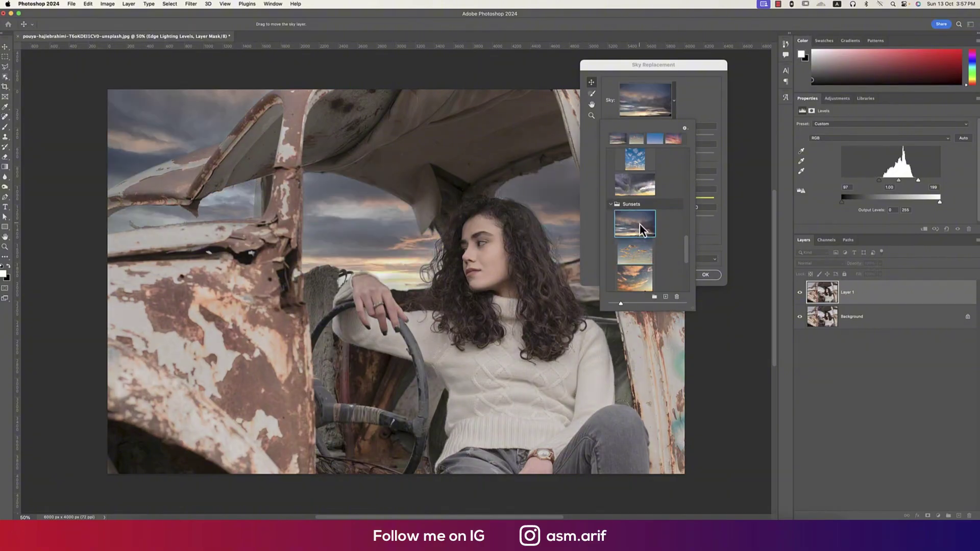
{"action": "left_click_drag", "start_coordinate": [687, 258], "coordinate": [689, 284]}
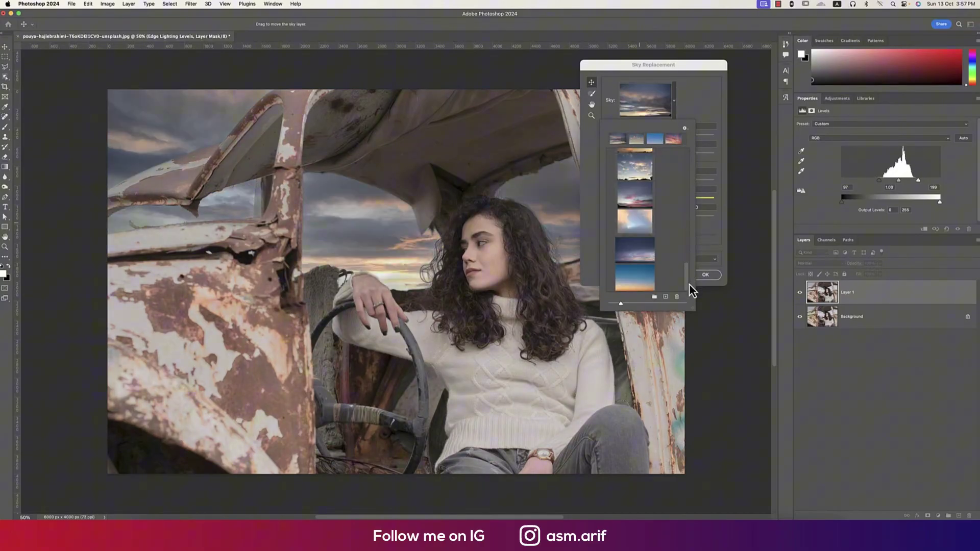
{"action": "left_click", "coordinate": [638, 273]}
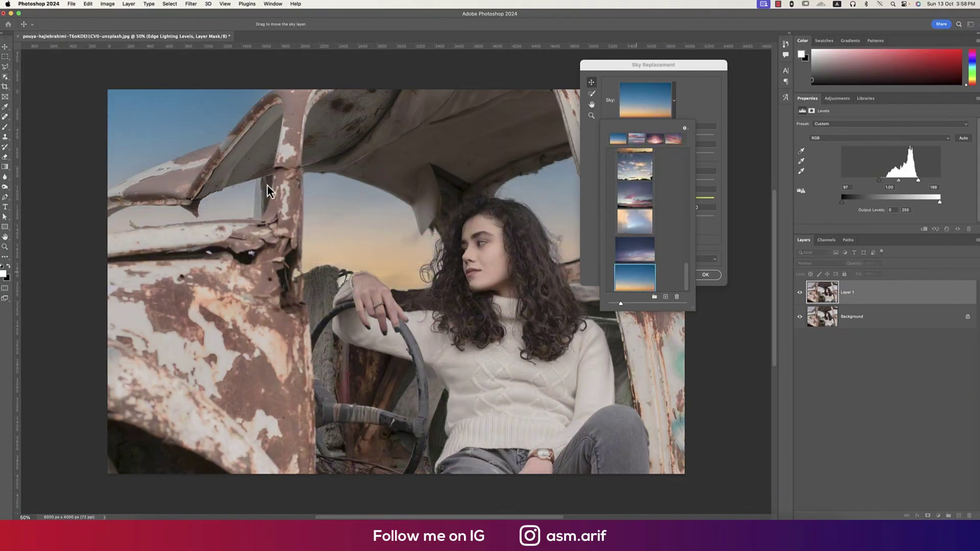
{"action": "left_click", "coordinate": [696, 98]}
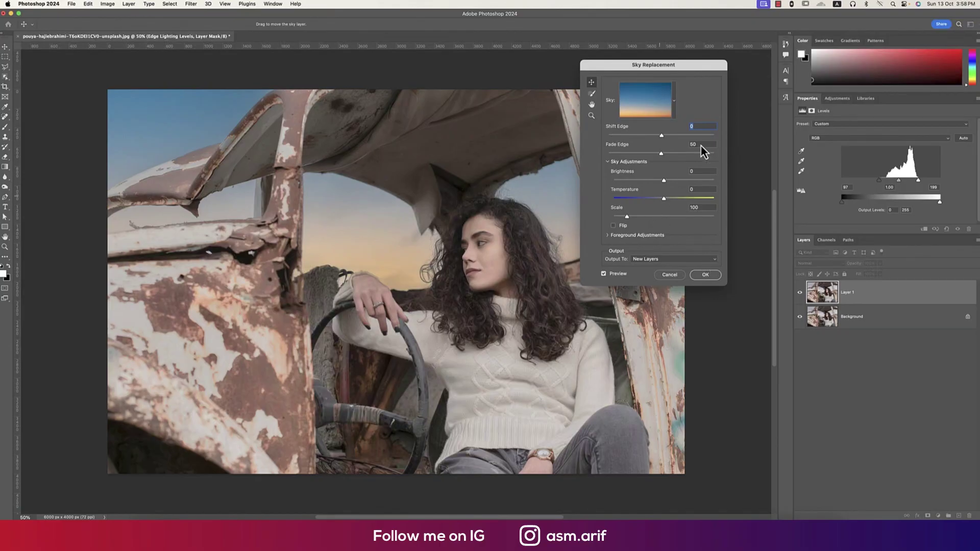
{"action": "left_click", "coordinate": [710, 274]}
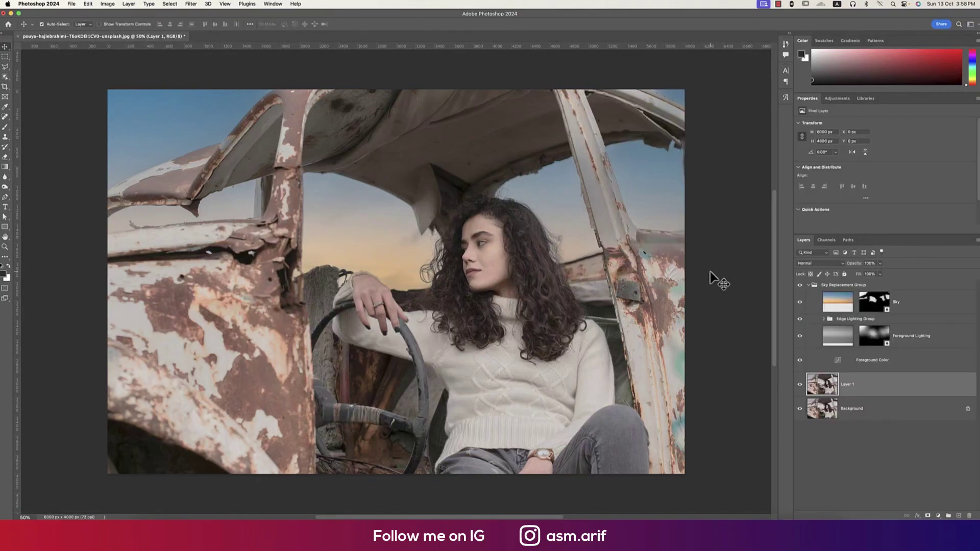
Step: Toggle the Sky Replacement Group's visibility to compare the old and new sky
{"action": "left_click", "coordinate": [808, 286]}
{"action": "left_click", "coordinate": [799, 286]}
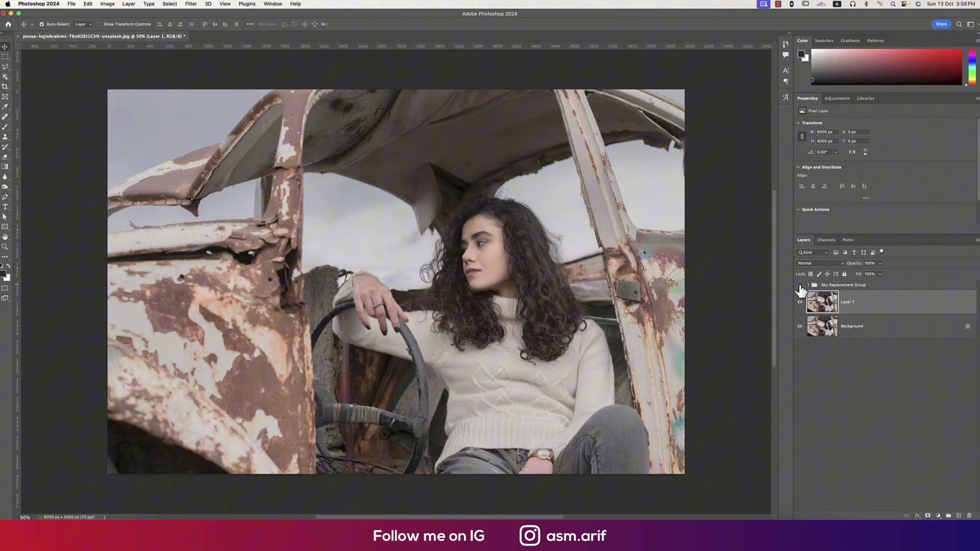
{"action": "left_click", "coordinate": [799, 286]}
{"action": "left_click", "coordinate": [800, 285]}
{"action": "left_click", "coordinate": [799, 286]}
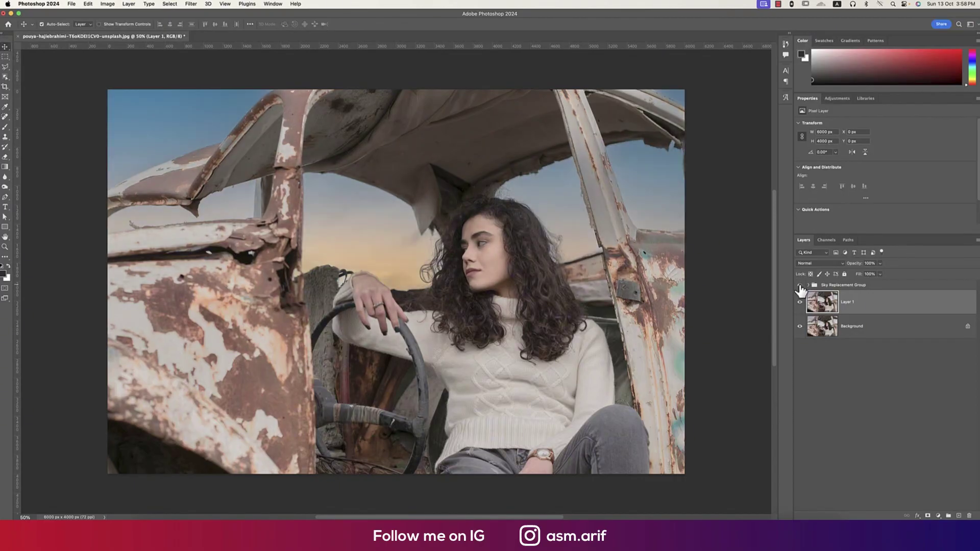
Step: Convert the Sky Replacement Group and Layer 1 into a single smart object
{"action": "left_click", "coordinate": [860, 286]}
{"action": "left_click", "coordinate": [860, 302], "text": "shift"}
{"action": "right_click", "coordinate": [860, 300]}
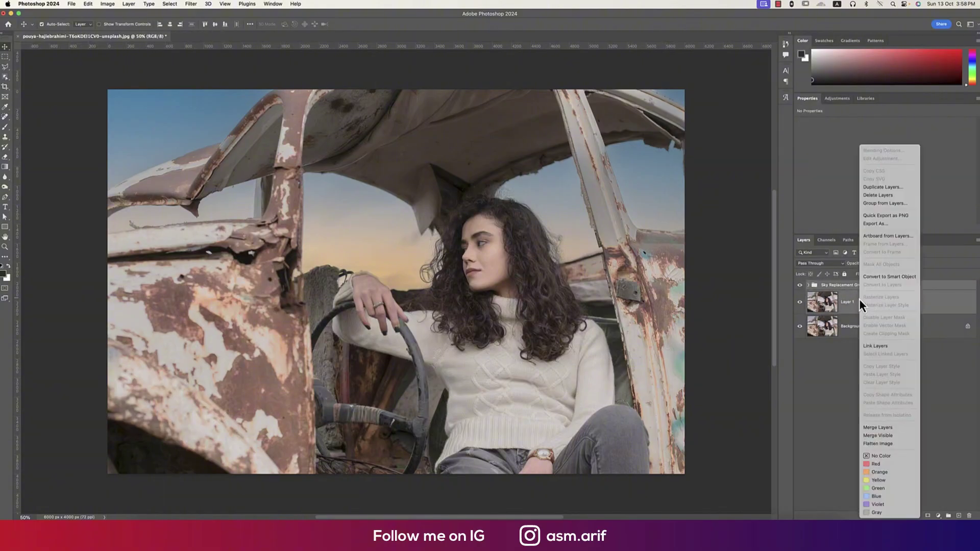
{"action": "left_click", "coordinate": [877, 277]}
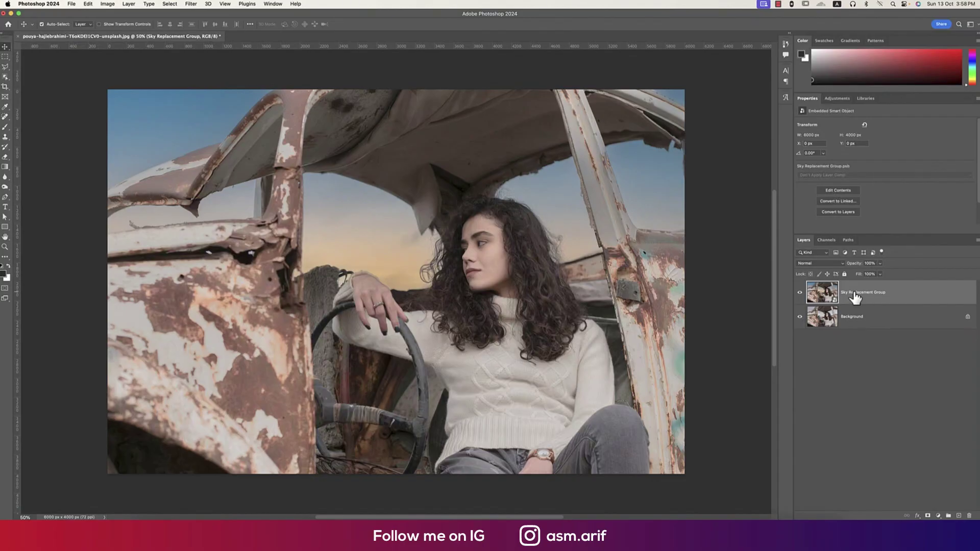
Step: Rename the smart object 'edit' and open it in the Camera Raw Filter
{"action": "double_click", "coordinate": [868, 292]}
{"action": "key", "text": "BackSpace"}
{"action": "type", "text": "edit"}
{"action": "key", "text": "Return"}
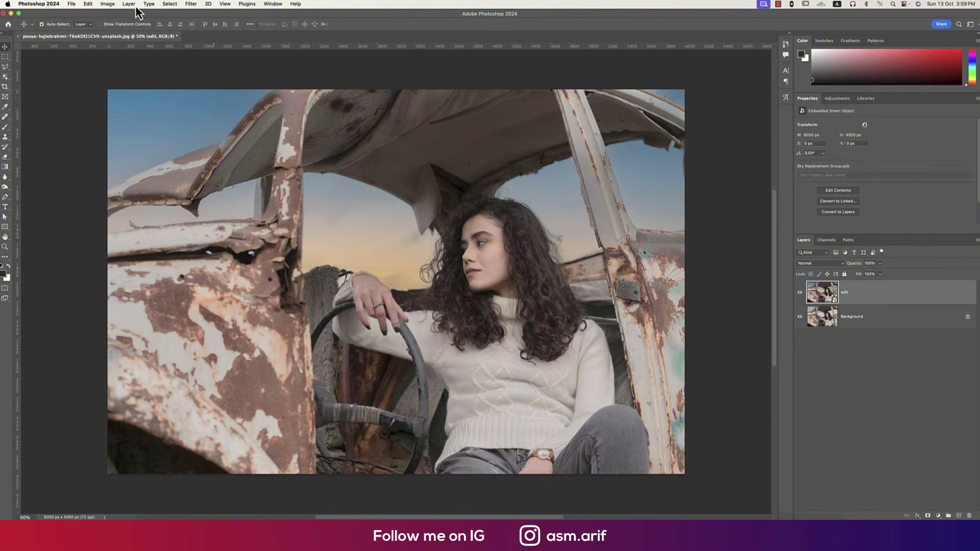
{"action": "left_click", "coordinate": [191, 3]}
{"action": "left_click", "coordinate": [201, 72]}
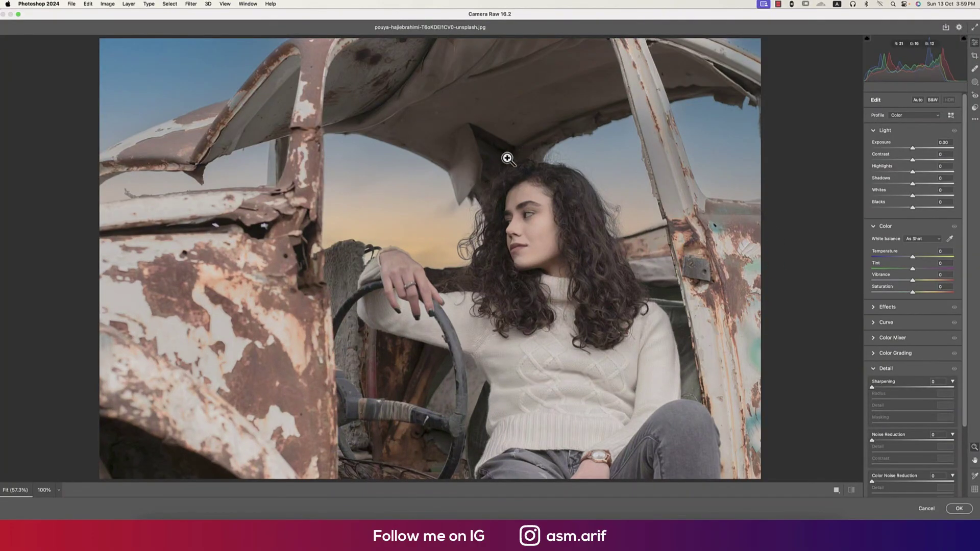
Step: Set Vibrance to about +25 and Saturation to +17, then expand the Color Mixer
{"action": "left_click", "coordinate": [923, 281]}
{"action": "left_click", "coordinate": [918, 293]}
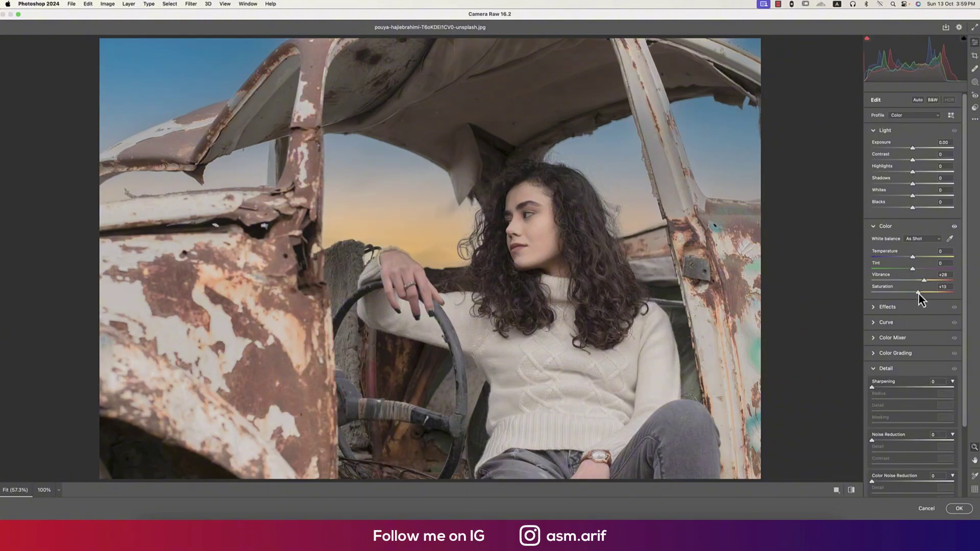
{"action": "left_click_drag", "start_coordinate": [918, 292], "coordinate": [920, 293]}
{"action": "left_click", "coordinate": [874, 339]}
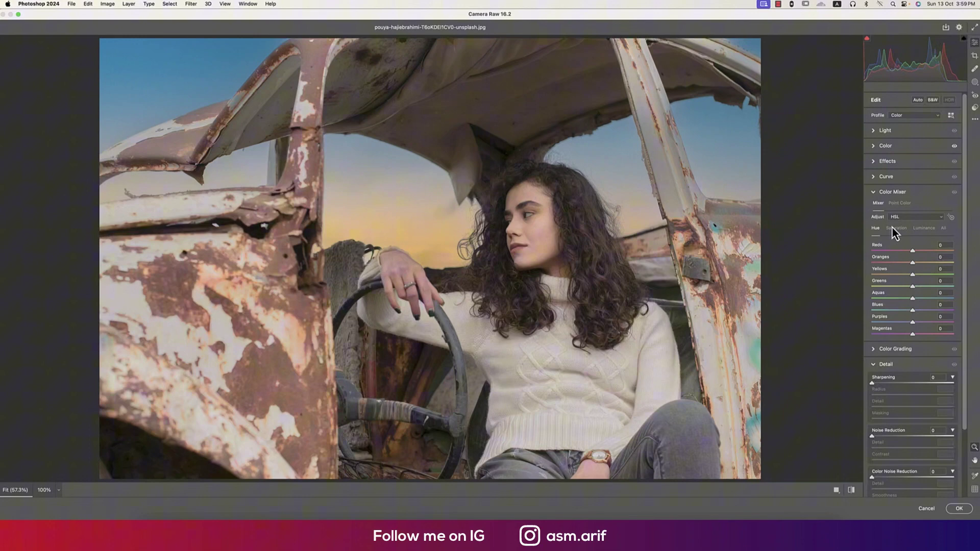
Step: Shift the Oranges and Aquas hues left and raise Magentas saturation to +19
{"action": "left_click_drag", "start_coordinate": [913, 263], "coordinate": [907, 269]}
{"action": "mouse_move", "coordinate": [912, 299]}
{"action": "left_mouse_down"}
{"action": "mouse_move", "coordinate": [892, 300]}
{"action": "mouse_move", "coordinate": [902, 298]}
{"action": "mouse_move", "coordinate": [892, 309]}
{"action": "mouse_move", "coordinate": [900, 310]}
{"action": "left_mouse_up"}
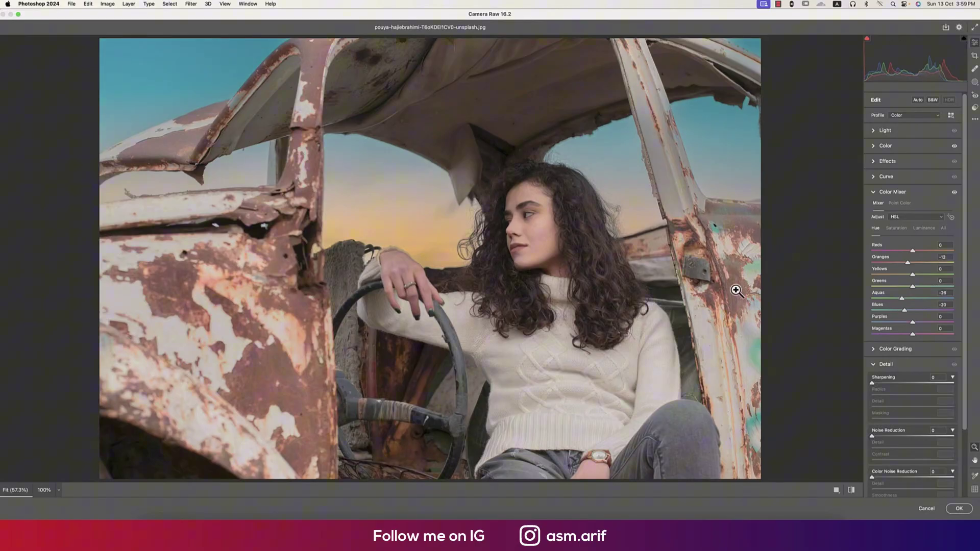
{"action": "left_click", "coordinate": [896, 229]}
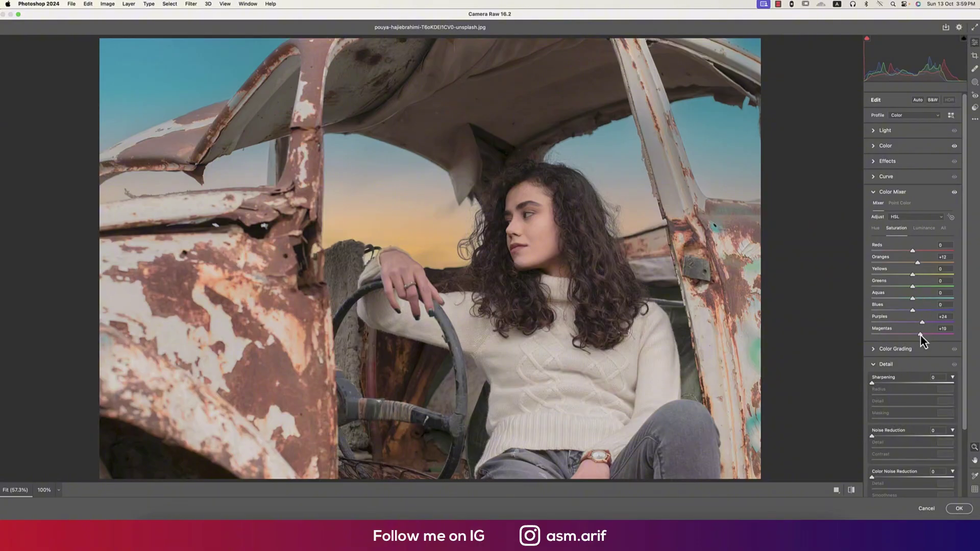
{"action": "left_click_drag", "start_coordinate": [920, 335], "coordinate": [922, 335]}
{"action": "left_click", "coordinate": [850, 492]}
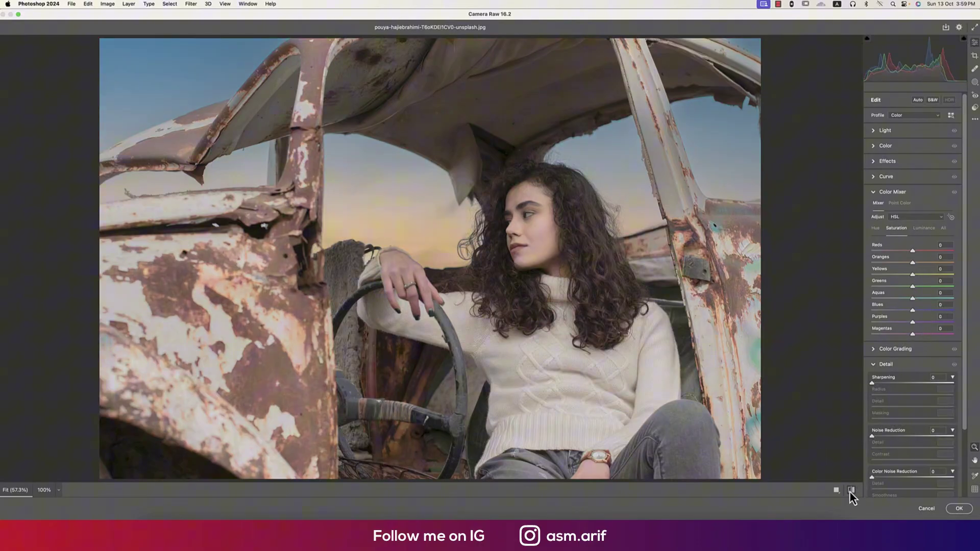
{"action": "left_click", "coordinate": [850, 492]}
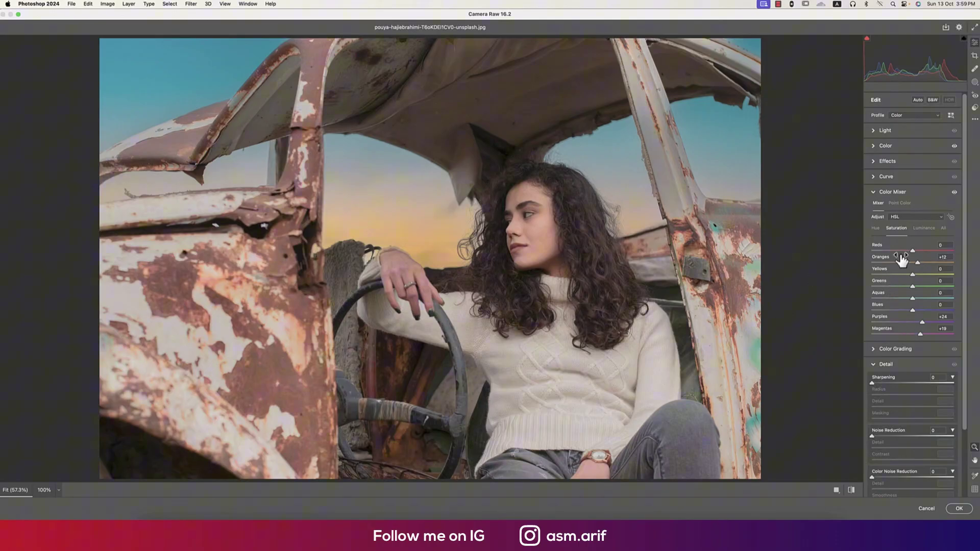
Step: Brighten luminance to Reds +6, Oranges +13 and Yellows +14, checking before/after
{"action": "left_click", "coordinate": [923, 229]}
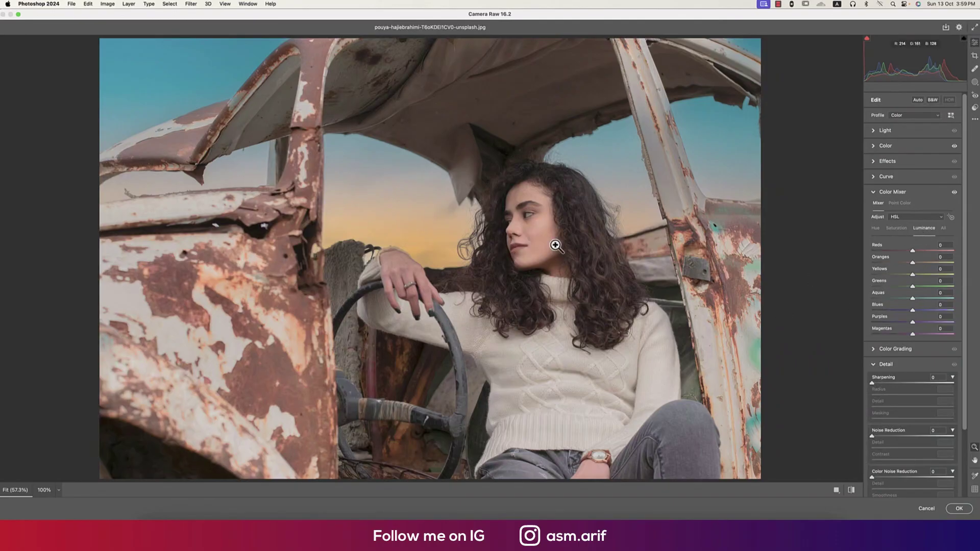
{"action": "left_click_drag", "start_coordinate": [912, 263], "coordinate": [920, 263]}
{"action": "left_click_drag", "start_coordinate": [918, 274], "coordinate": [918, 275]}
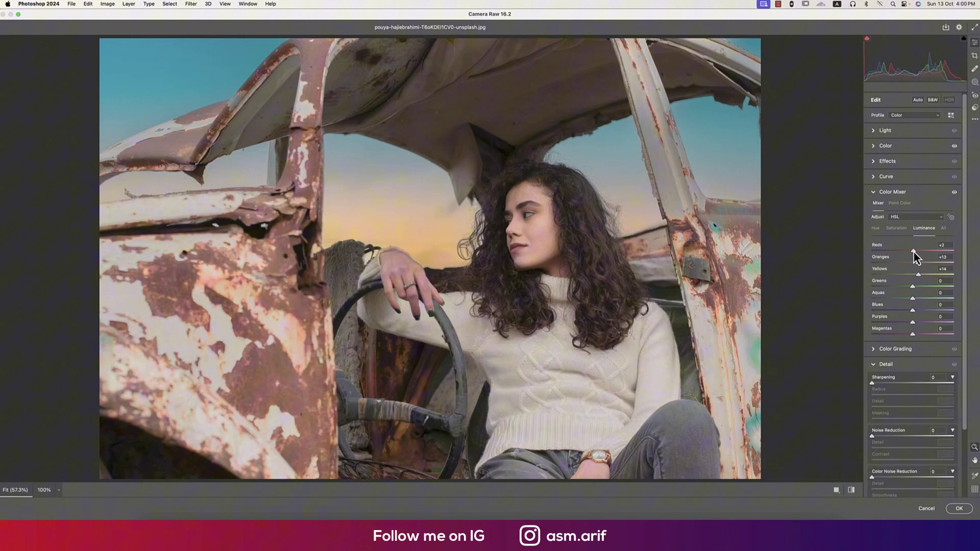
{"action": "left_click", "coordinate": [850, 490]}
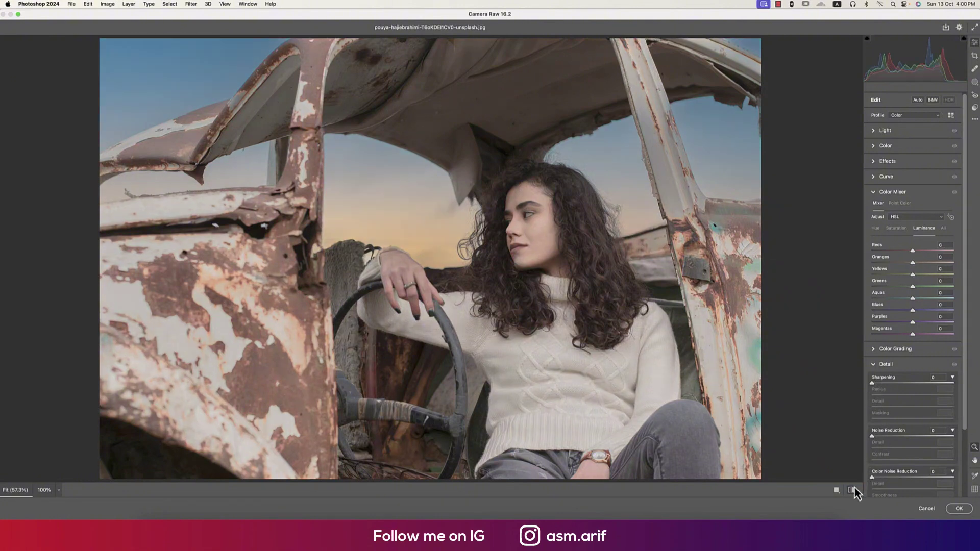
{"action": "left_click", "coordinate": [851, 490]}
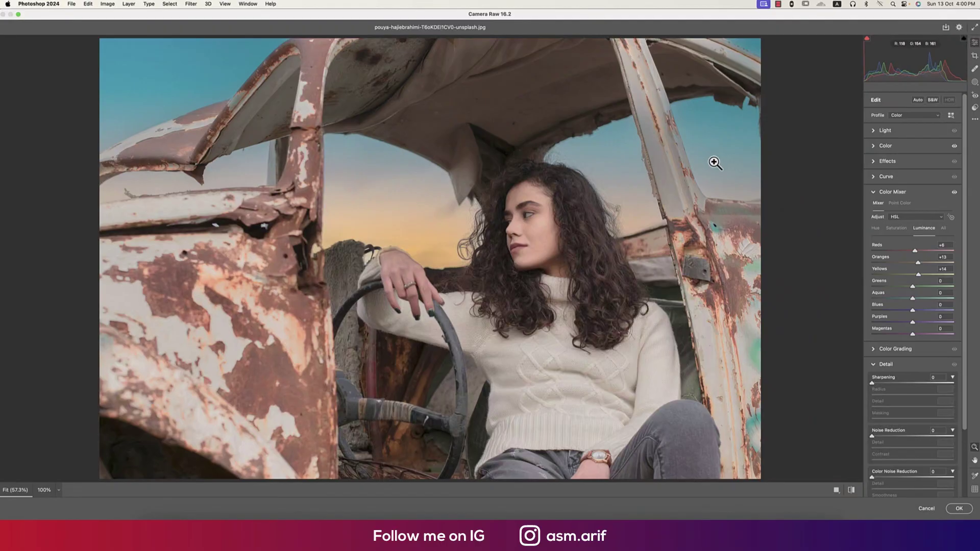
Step: Collapse the Color Mixer and Detail panels and open Color Grading on Shadows
{"action": "left_click", "coordinate": [873, 193]}
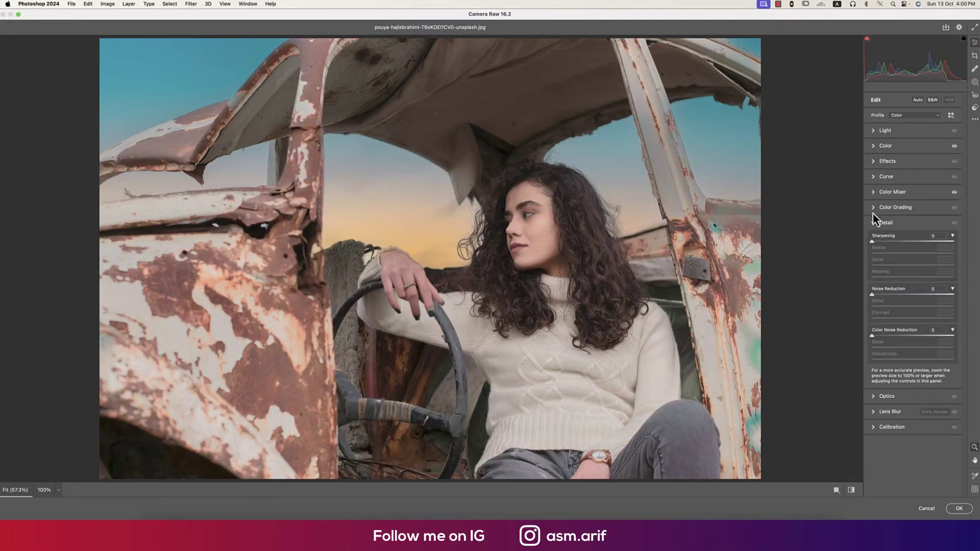
{"action": "left_click", "coordinate": [872, 223]}
{"action": "left_click", "coordinate": [874, 208]}
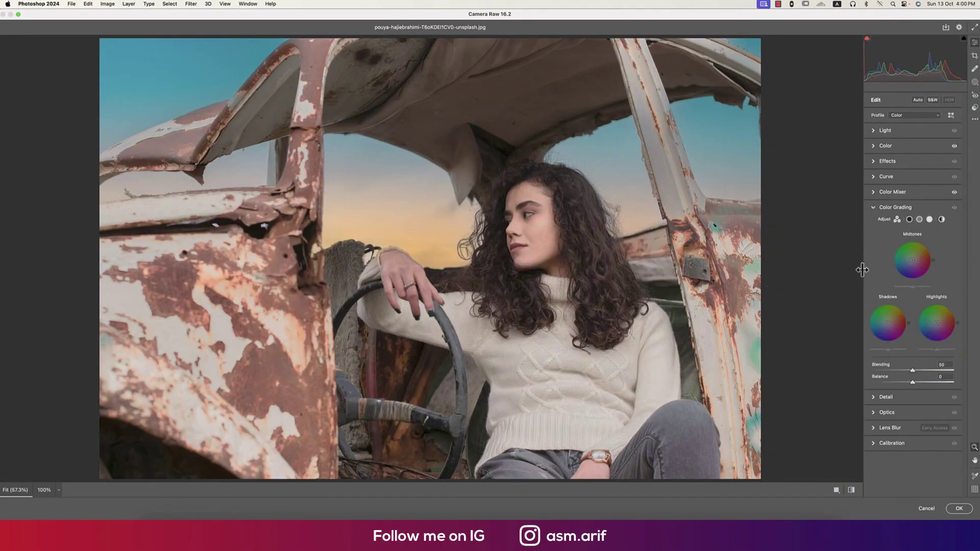
{"action": "left_click", "coordinate": [929, 219]}
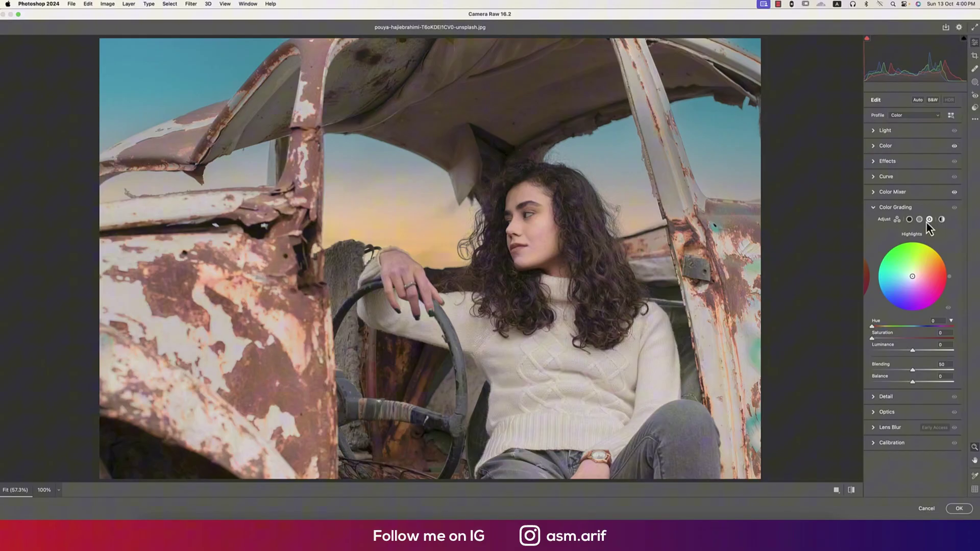
{"action": "left_click", "coordinate": [909, 219]}
Step: Tint the shadows blue with Saturation 15 and Hue about 231
{"action": "left_click", "coordinate": [940, 333]}
{"action": "type", "text": "15"}
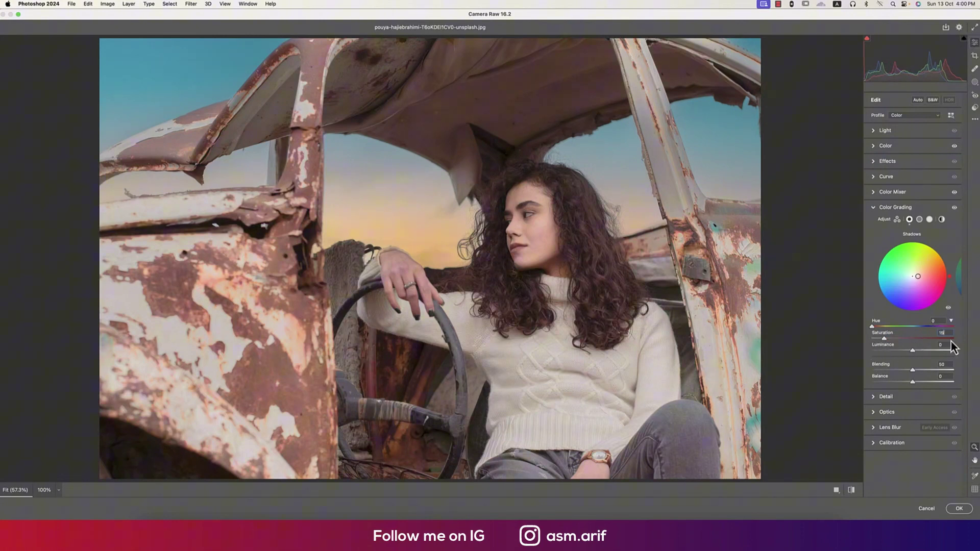
{"action": "left_click_drag", "start_coordinate": [873, 327], "coordinate": [922, 331]}
{"action": "left_click", "coordinate": [852, 492]}
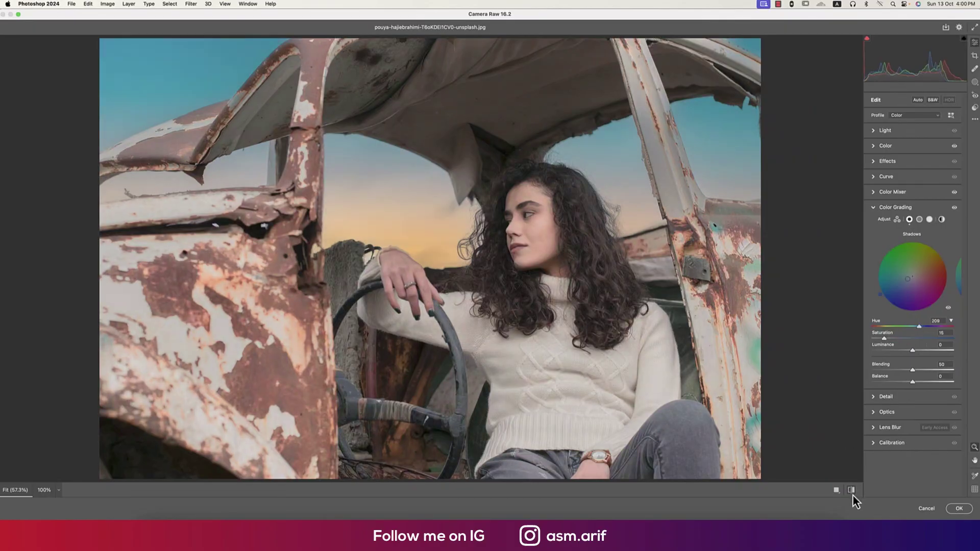
{"action": "left_click", "coordinate": [851, 492]}
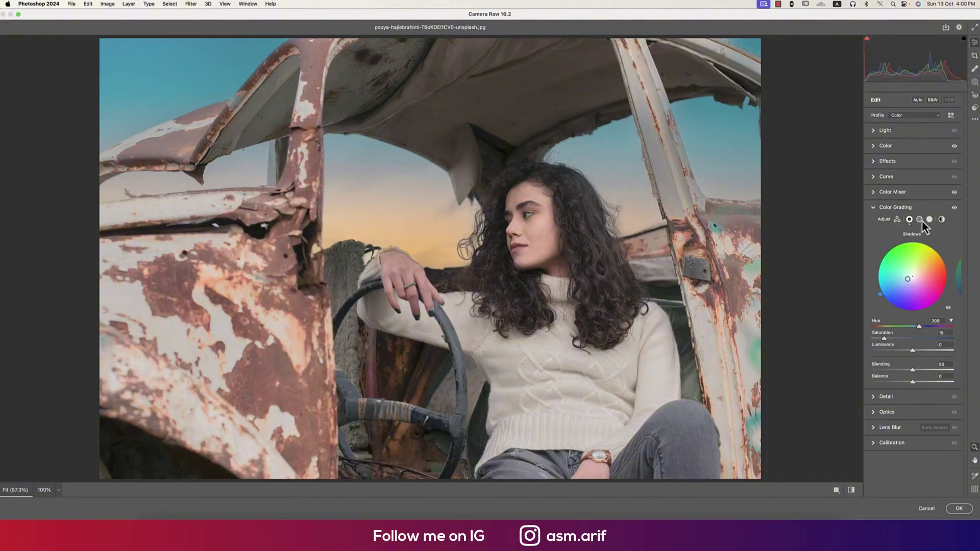
{"action": "mouse_move", "coordinate": [918, 327]}
{"action": "left_mouse_down"}
{"action": "mouse_move", "coordinate": [887, 326]}
{"action": "mouse_move", "coordinate": [942, 328]}
{"action": "mouse_move", "coordinate": [924, 330]}
{"action": "left_mouse_up"}
Step: Give the midtones a warm yellow tint: Saturation 15, Hue about 54
{"action": "left_click", "coordinate": [918, 220]}
{"action": "type", "text": "15"}
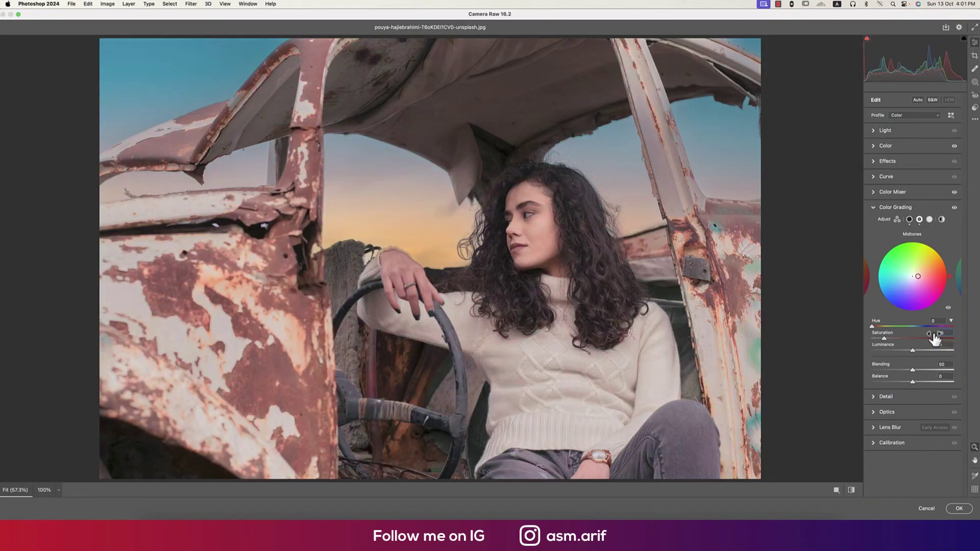
{"action": "left_click_drag", "start_coordinate": [872, 329], "coordinate": [921, 333]}
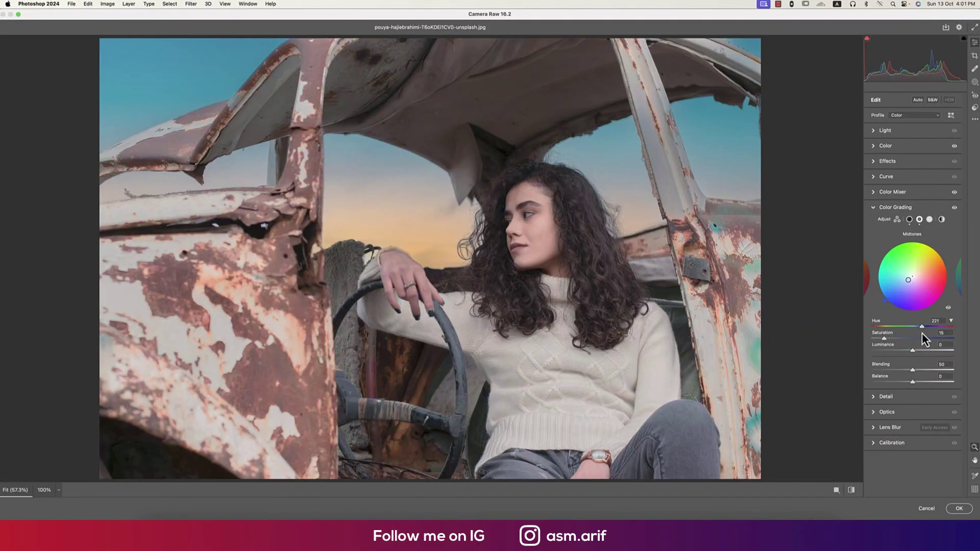
{"action": "left_click_drag", "start_coordinate": [921, 332], "coordinate": [919, 333]}
{"action": "left_click_drag", "start_coordinate": [920, 329], "coordinate": [922, 352]}
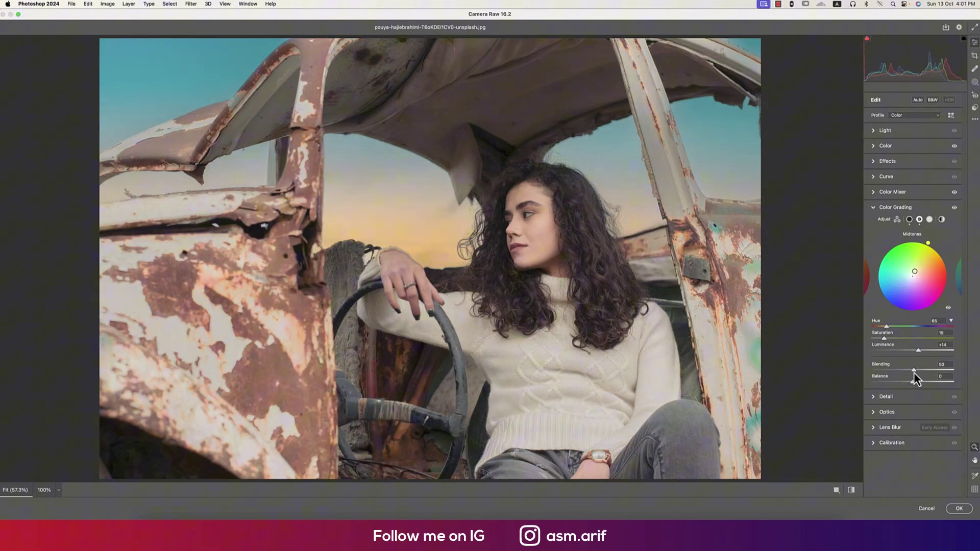
{"action": "left_click_drag", "start_coordinate": [889, 331], "coordinate": [884, 327]}
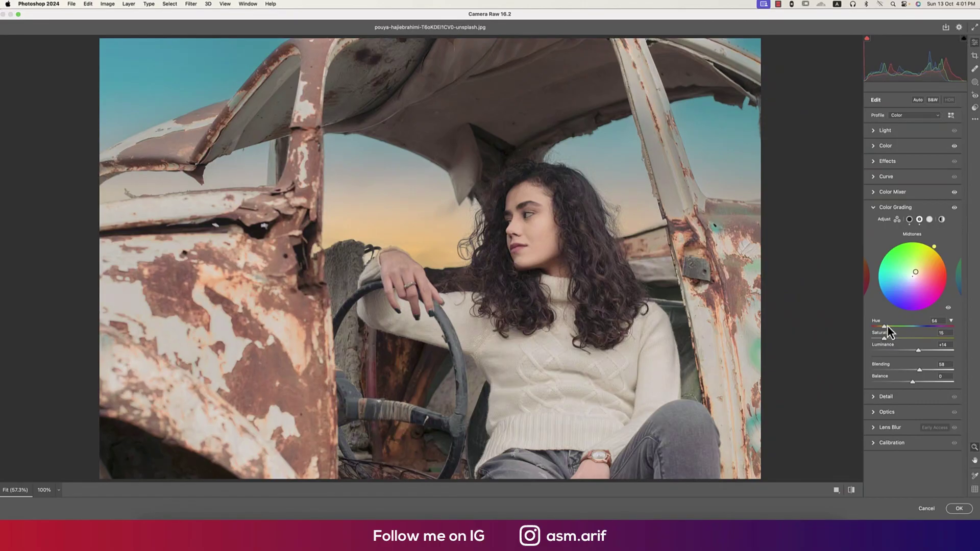
Step: Tint the highlights teal at Hue 160, Saturation 15, and compare before/after
{"action": "left_click", "coordinate": [930, 220]}
{"action": "left_click_drag", "start_coordinate": [937, 339], "coordinate": [940, 339]}
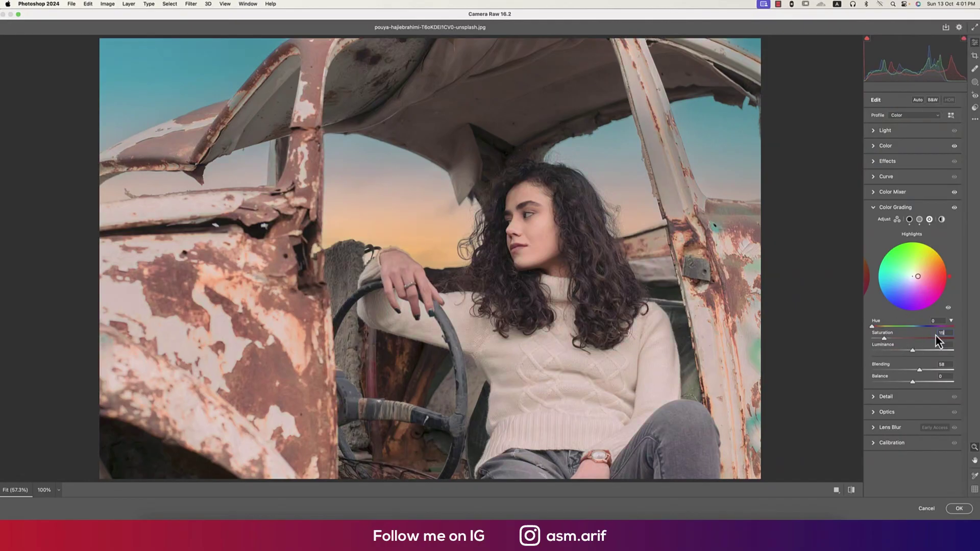
{"action": "left_click_drag", "start_coordinate": [874, 328], "coordinate": [910, 329]}
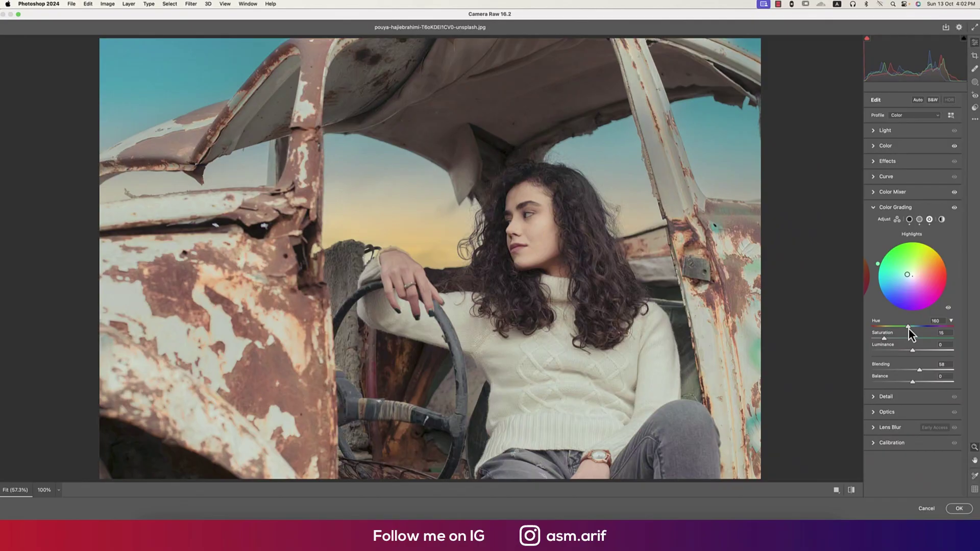
{"action": "left_click", "coordinate": [850, 490]}
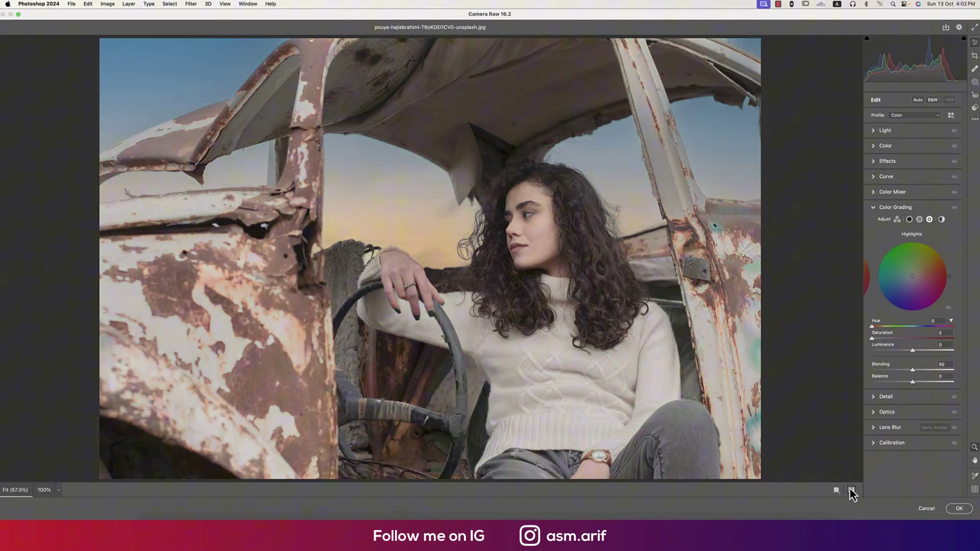
{"action": "left_click", "coordinate": [851, 490]}
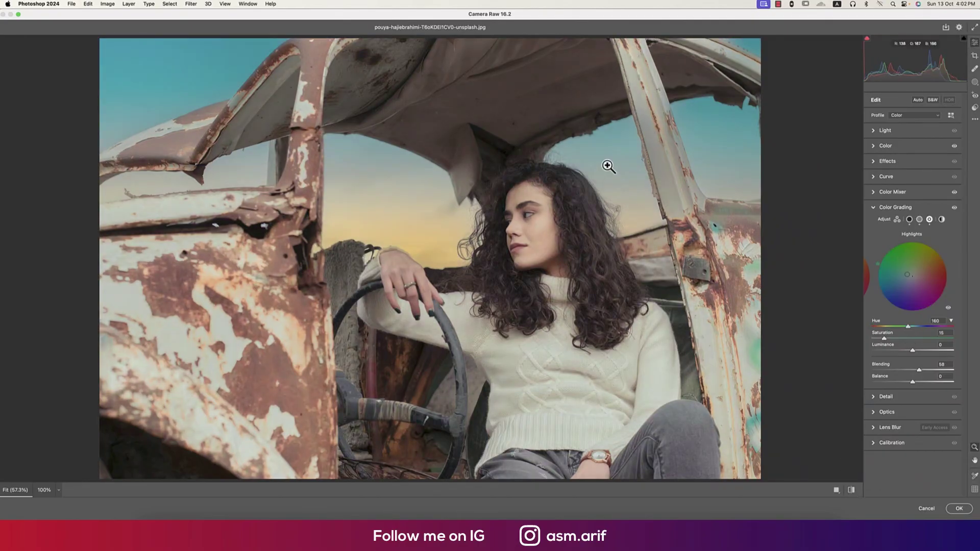
{"action": "left_click", "coordinate": [872, 208]}
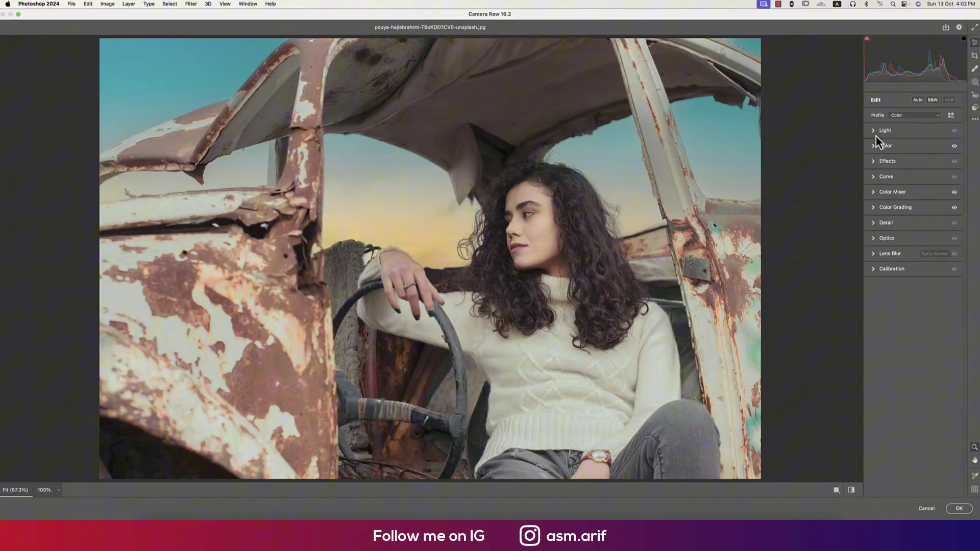
Step: In Light, set Contrast +18, Highlights -27, Shadows +23, Whites +20, Blacks -17
{"action": "left_click", "coordinate": [874, 133]}
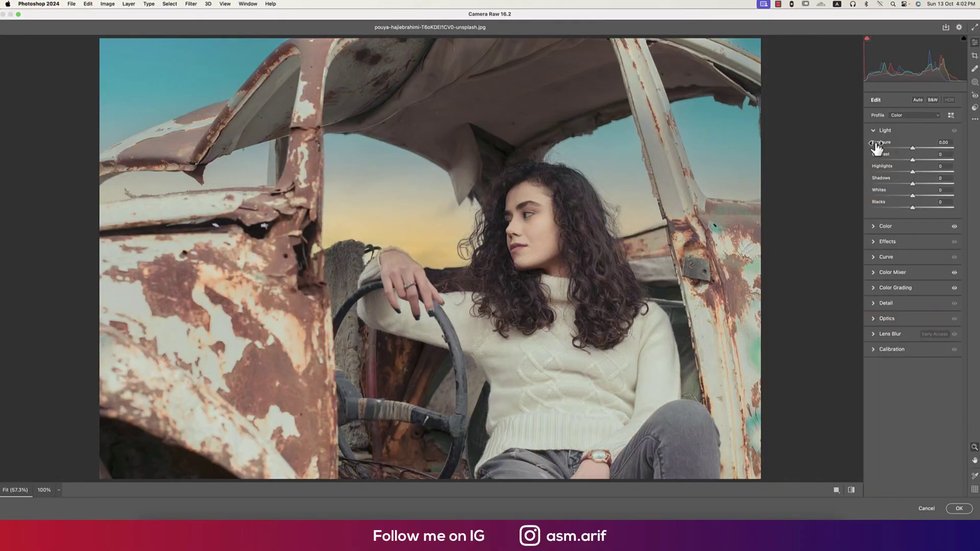
{"action": "left_click", "coordinate": [919, 161]}
{"action": "left_click_drag", "start_coordinate": [920, 160], "coordinate": [920, 160]}
{"action": "left_click_drag", "start_coordinate": [911, 172], "coordinate": [902, 172]}
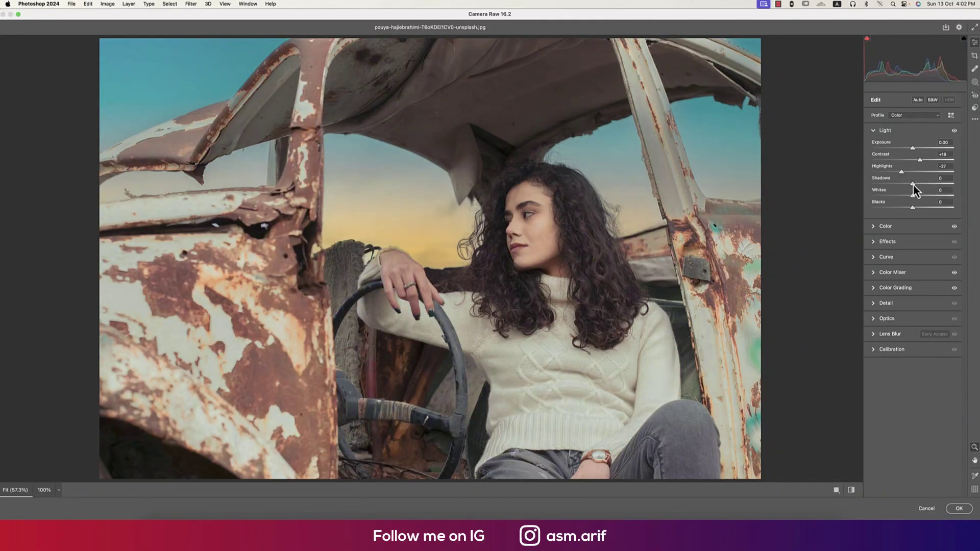
{"action": "left_click", "coordinate": [851, 491]}
{"action": "left_click", "coordinate": [851, 491]}
{"action": "left_click_drag", "start_coordinate": [911, 150], "coordinate": [911, 149]}
{"action": "mouse_move", "coordinate": [911, 198]}
{"action": "left_mouse_down"}
{"action": "mouse_move", "coordinate": [895, 198]}
{"action": "mouse_move", "coordinate": [926, 198]}
{"action": "mouse_move", "coordinate": [905, 209]}
{"action": "left_mouse_up"}
{"action": "left_click", "coordinate": [851, 490]}
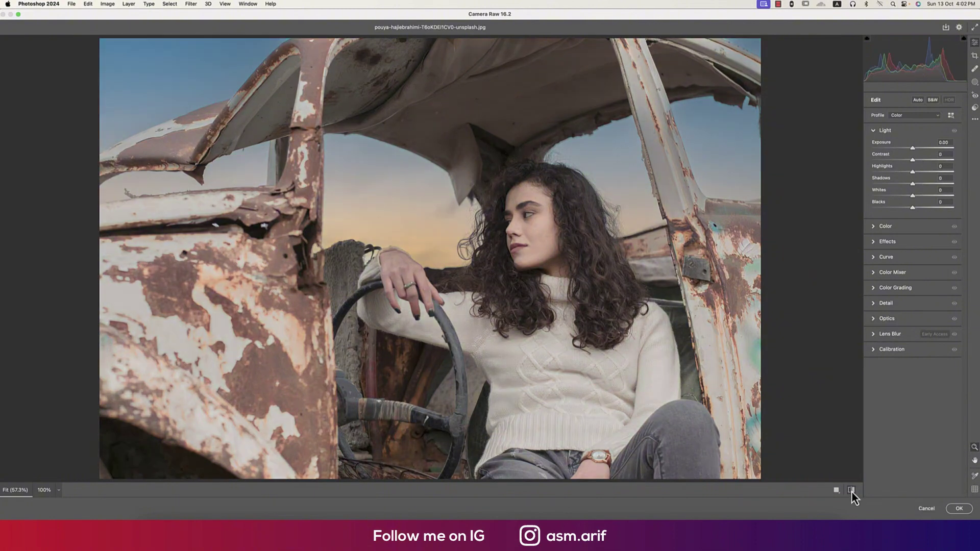
{"action": "left_click", "coordinate": [852, 491]}
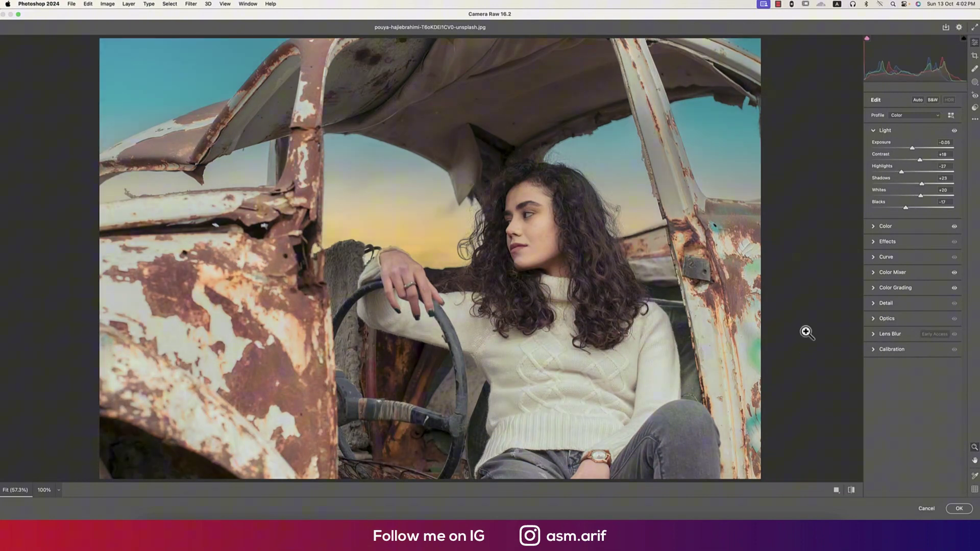
Step: Set Noise Reduction to 14 in the Detail panel
{"action": "left_click", "coordinate": [874, 132]}
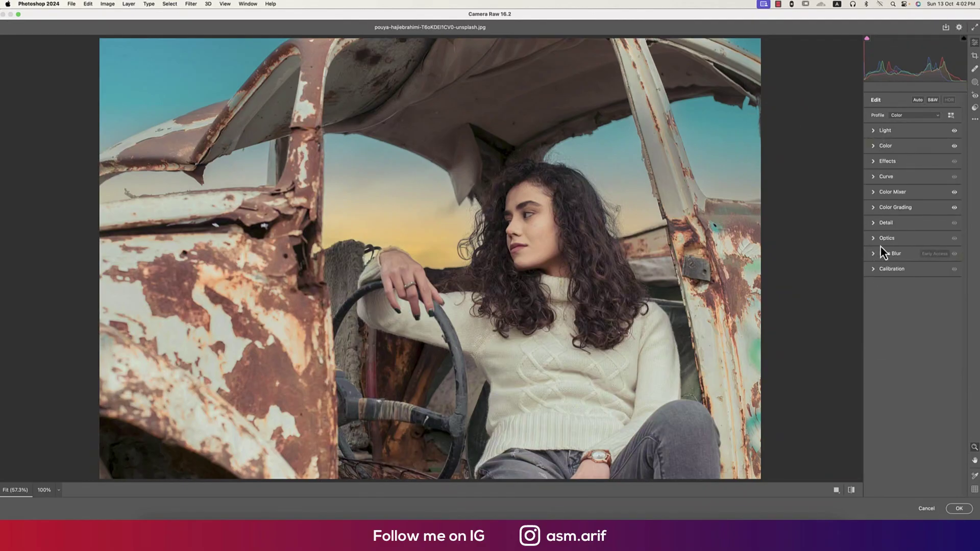
{"action": "left_click", "coordinate": [873, 223]}
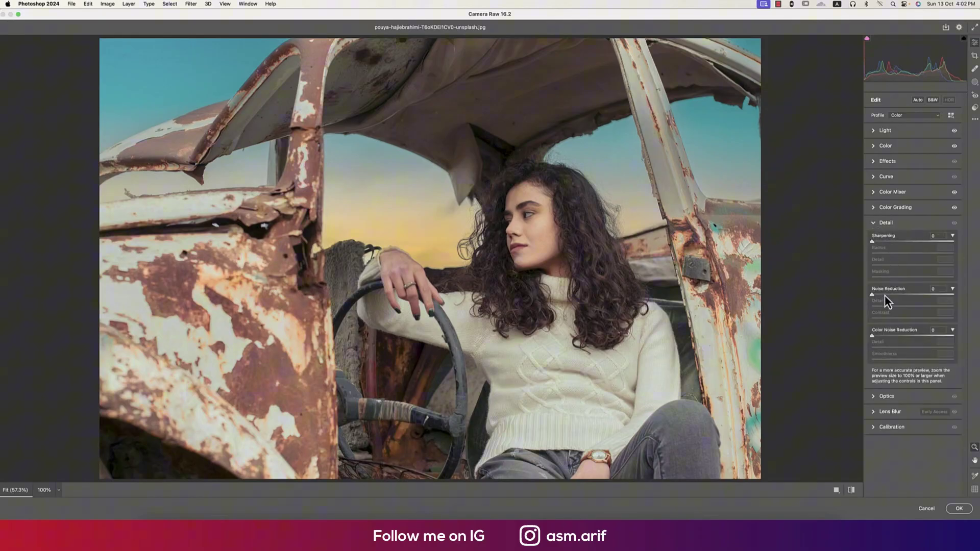
{"action": "left_click", "coordinate": [882, 295]}
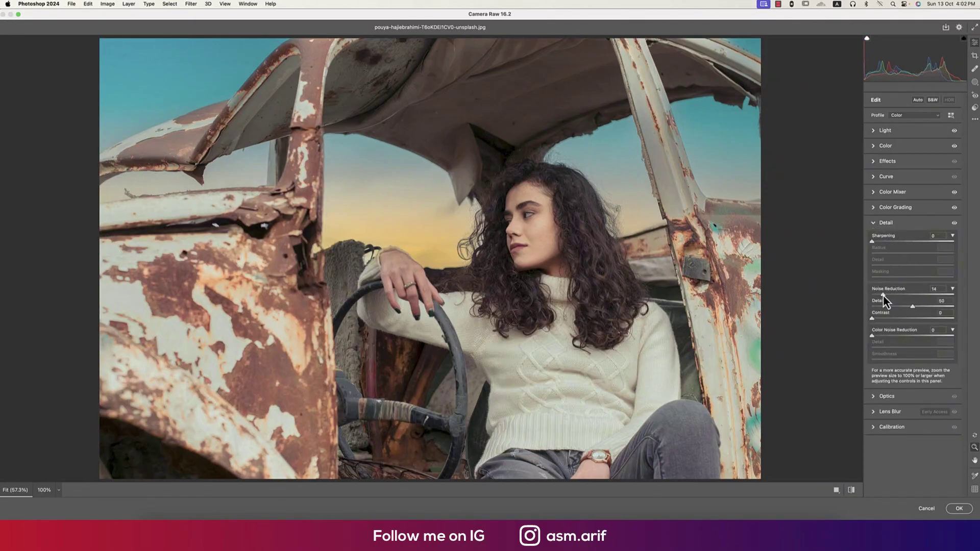
Step: Set Color Noise Reduction to 15 and inspect it at 100% zoom
{"action": "left_click", "coordinate": [884, 336]}
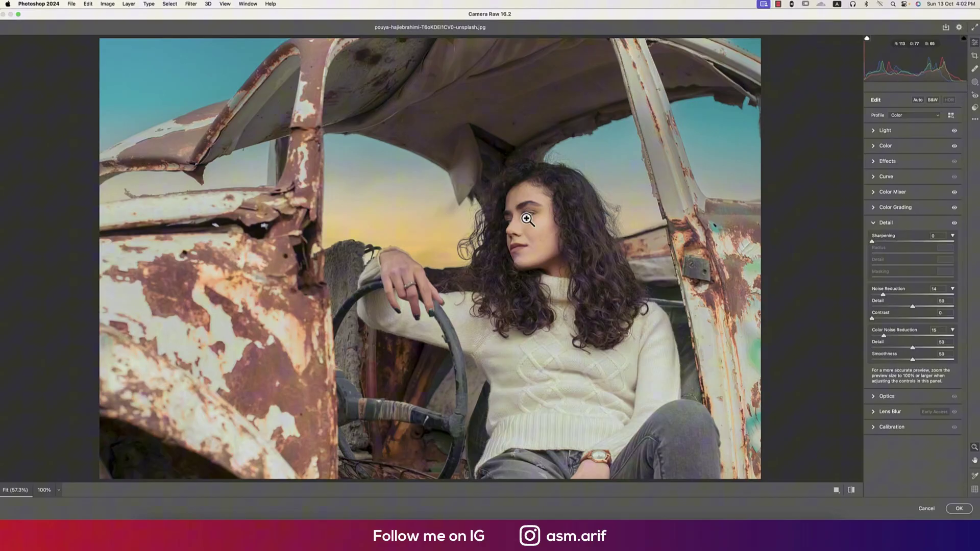
{"action": "left_click", "coordinate": [542, 231]}
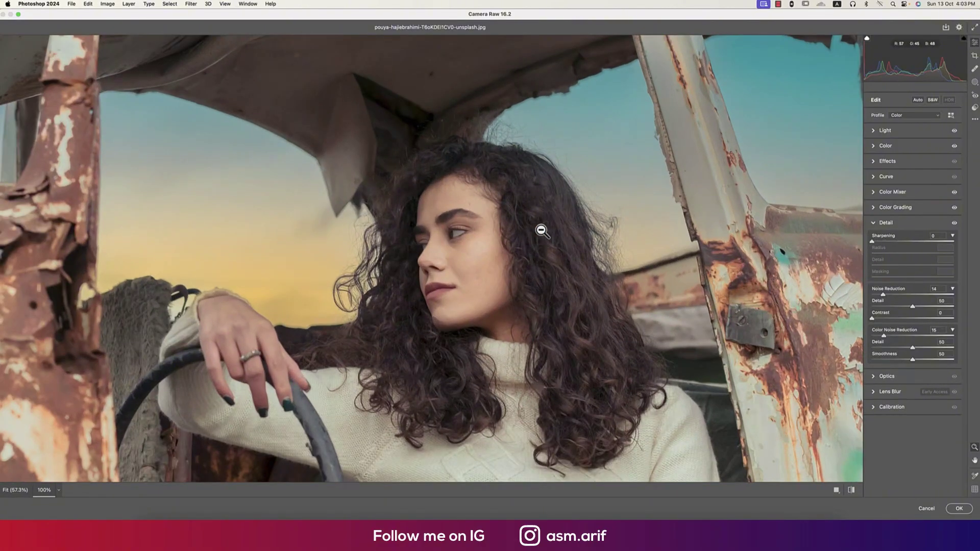
{"action": "left_click", "coordinate": [541, 230]}
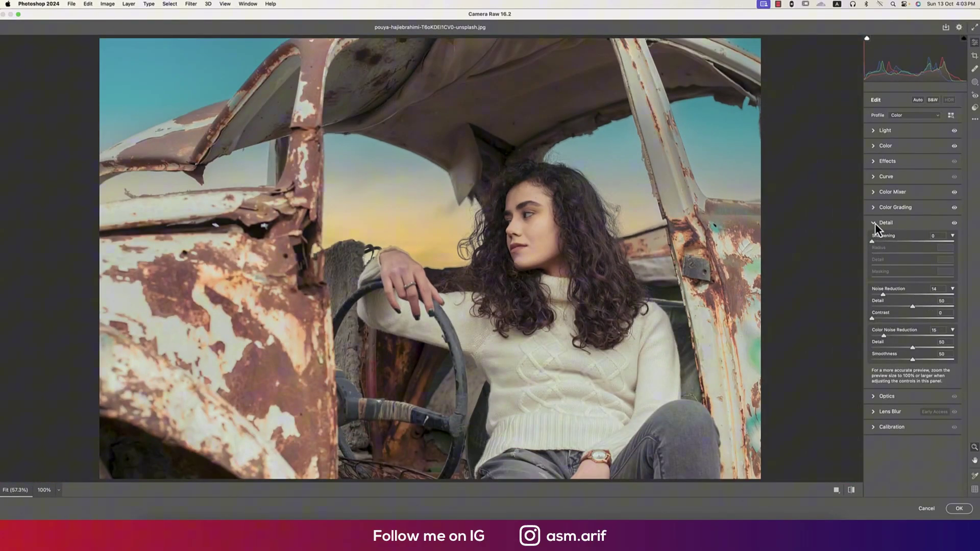
{"action": "left_click", "coordinate": [875, 223]}
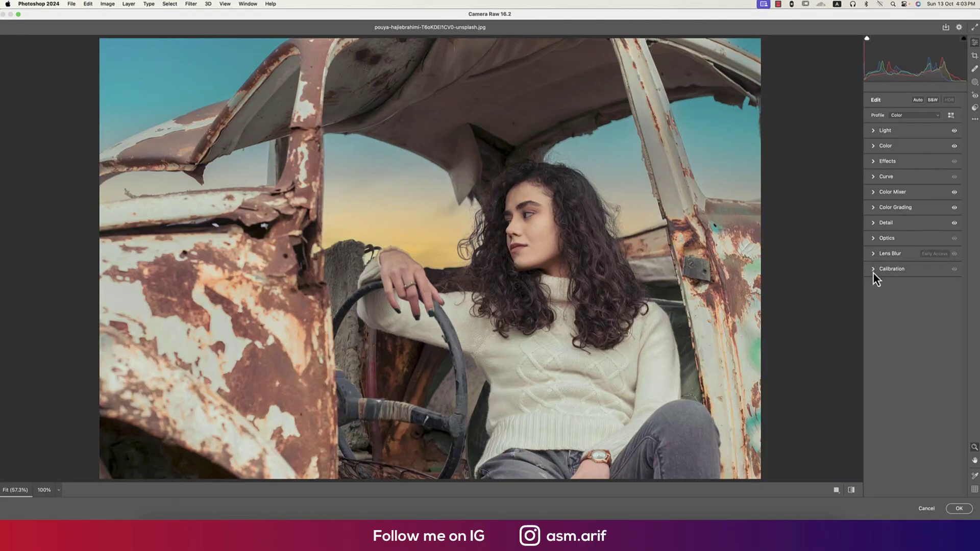
Step: Raise the Shadows colour-grade saturation to 25 and compare before/after
{"action": "left_click", "coordinate": [874, 210]}
{"action": "left_click", "coordinate": [876, 209]}
{"action": "left_click", "coordinate": [876, 209]}
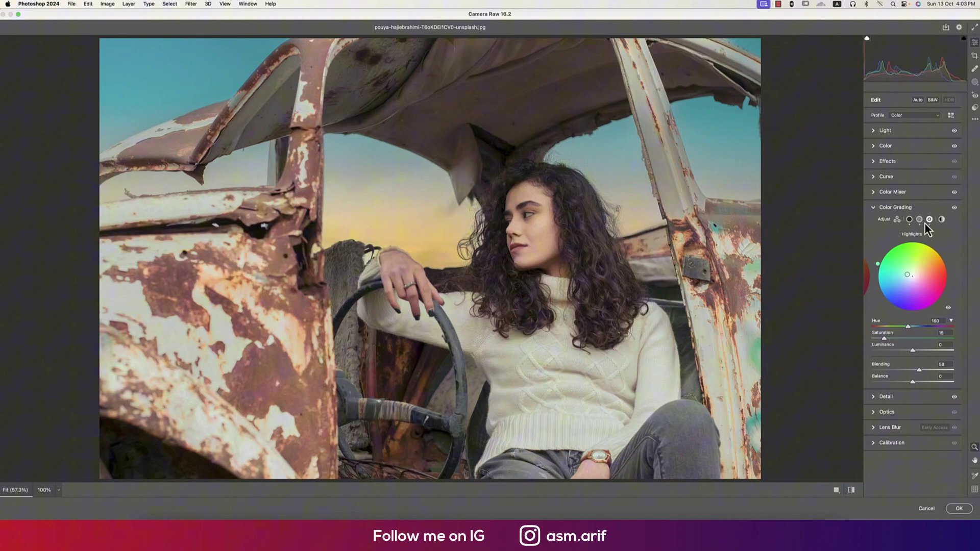
{"action": "left_click", "coordinate": [909, 220]}
{"action": "left_click_drag", "start_coordinate": [886, 341], "coordinate": [893, 339]}
{"action": "left_click", "coordinate": [851, 491]}
{"action": "left_click", "coordinate": [851, 491]}
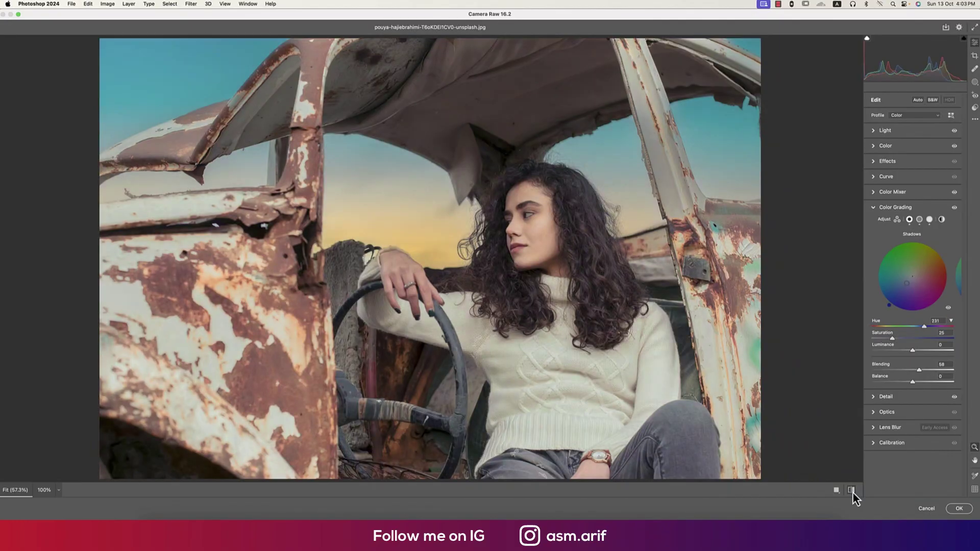
{"action": "left_click", "coordinate": [874, 208]}
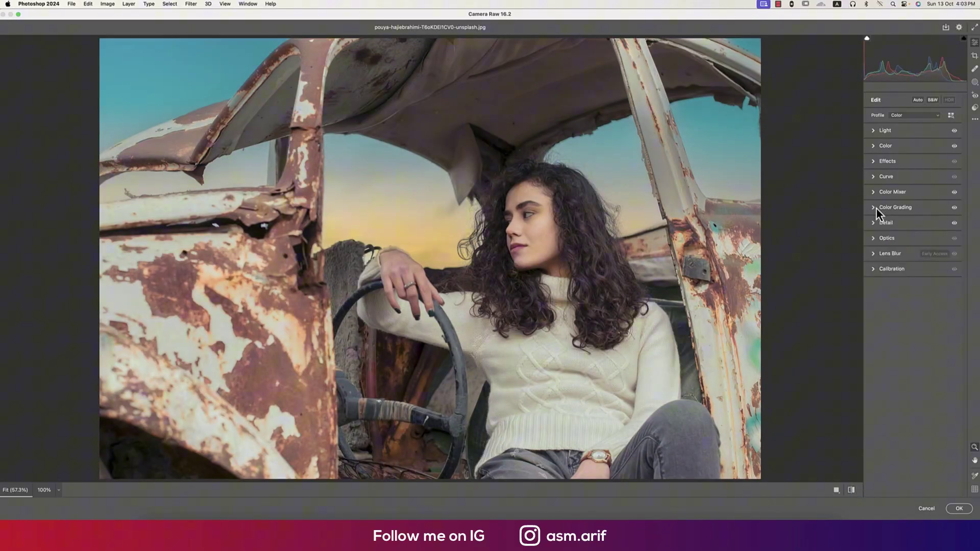
Step: Expand Curve and inspect the red, green and blue channel curves
{"action": "left_click", "coordinate": [874, 178]}
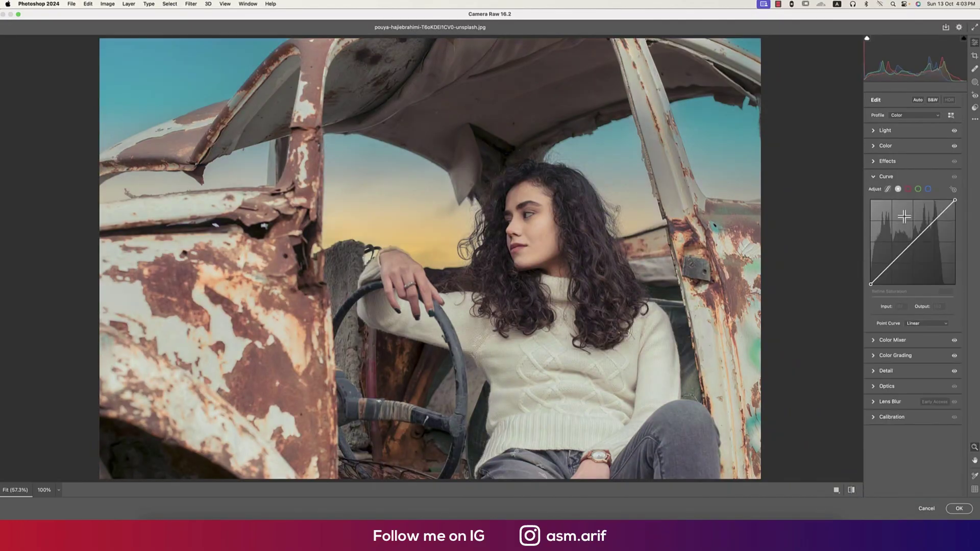
{"action": "left_click", "coordinate": [907, 189]}
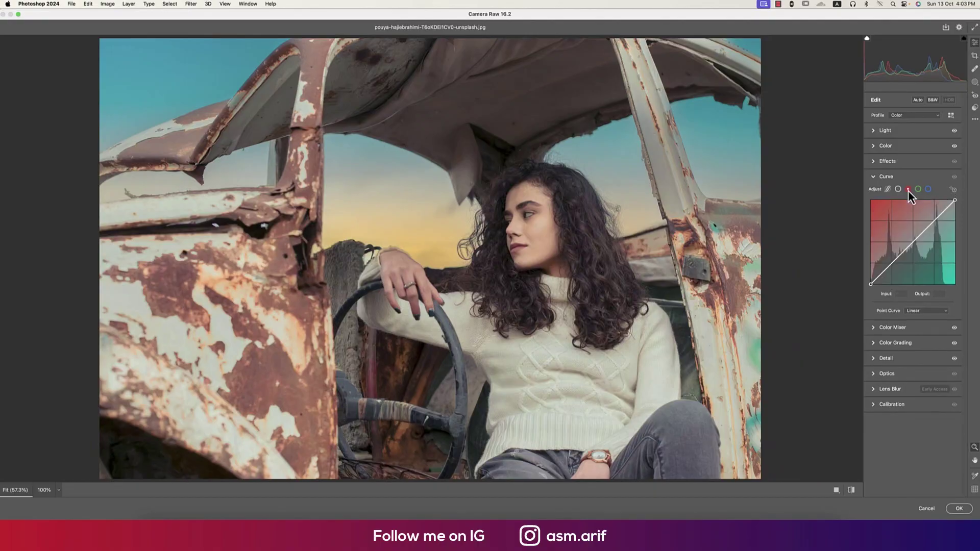
{"action": "left_click", "coordinate": [917, 190]}
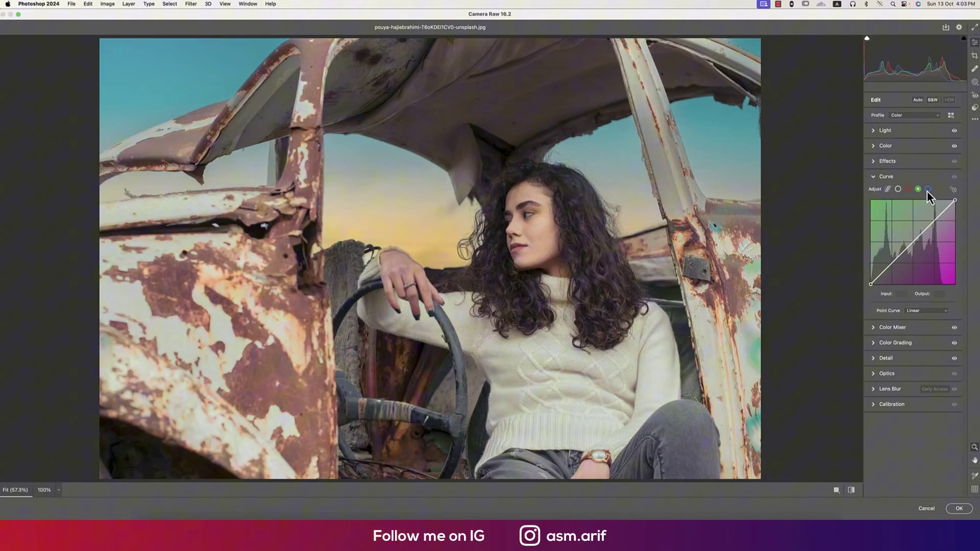
{"action": "left_click", "coordinate": [926, 190]}
{"action": "left_click", "coordinate": [898, 190]}
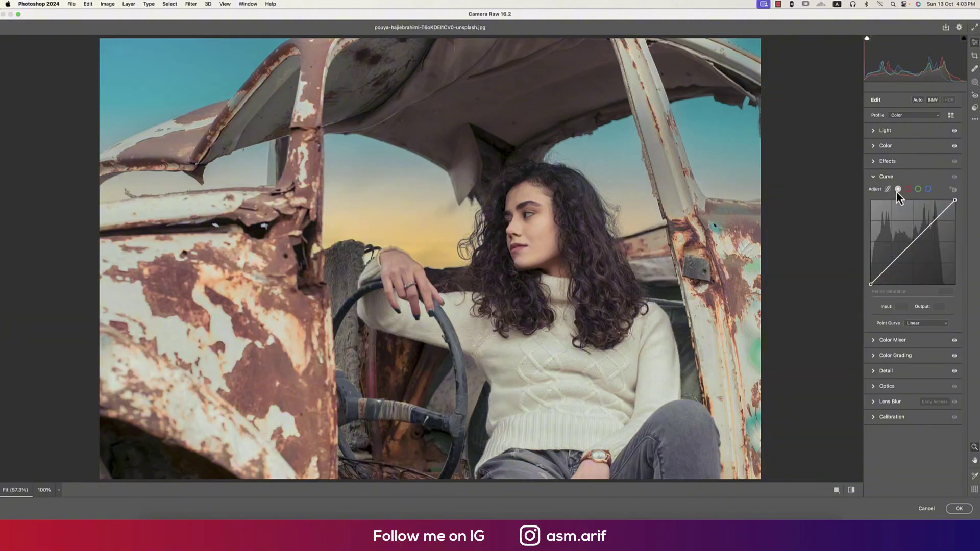
Step: Lift the black point and add shadow and 170/176 highlight points for a faded look
{"action": "left_click_drag", "start_coordinate": [871, 285], "coordinate": [872, 276]}
{"action": "left_click", "coordinate": [886, 269]}
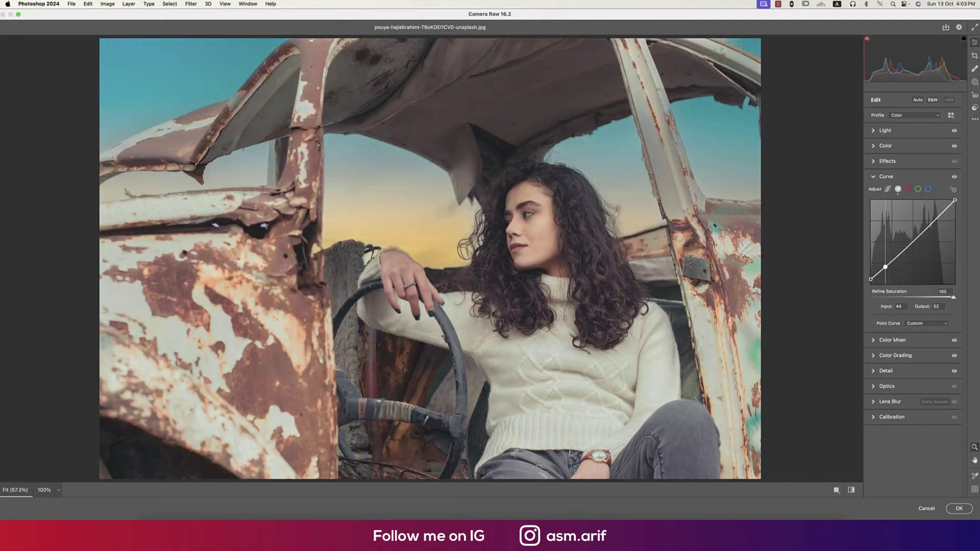
{"action": "left_click_drag", "start_coordinate": [927, 225], "coordinate": [927, 226]}
{"action": "left_click", "coordinate": [850, 490]}
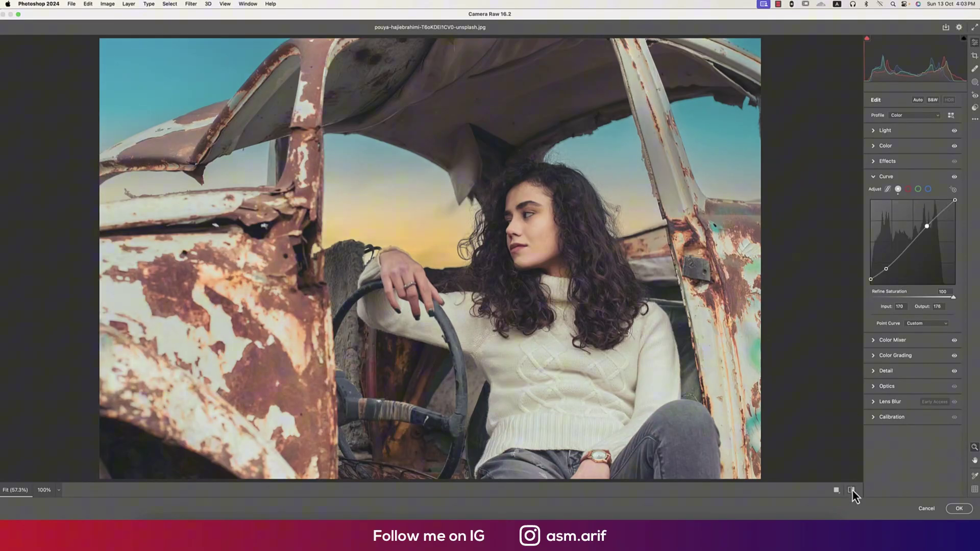
{"action": "left_click", "coordinate": [851, 490]}
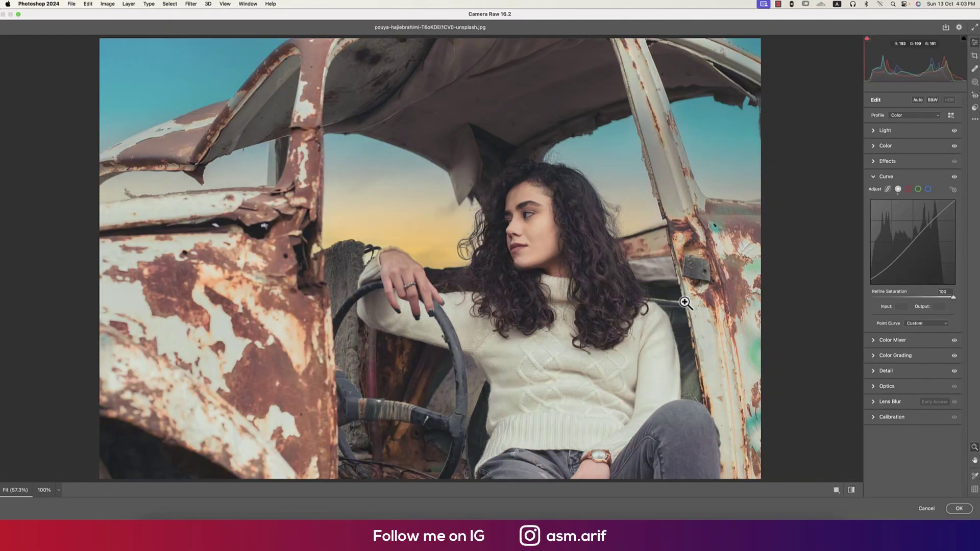
Step: Save the current Camera Raw settings as the preset 'sunset light.xmp', then apply the grade to the photo
{"action": "left_click", "coordinate": [975, 119]}
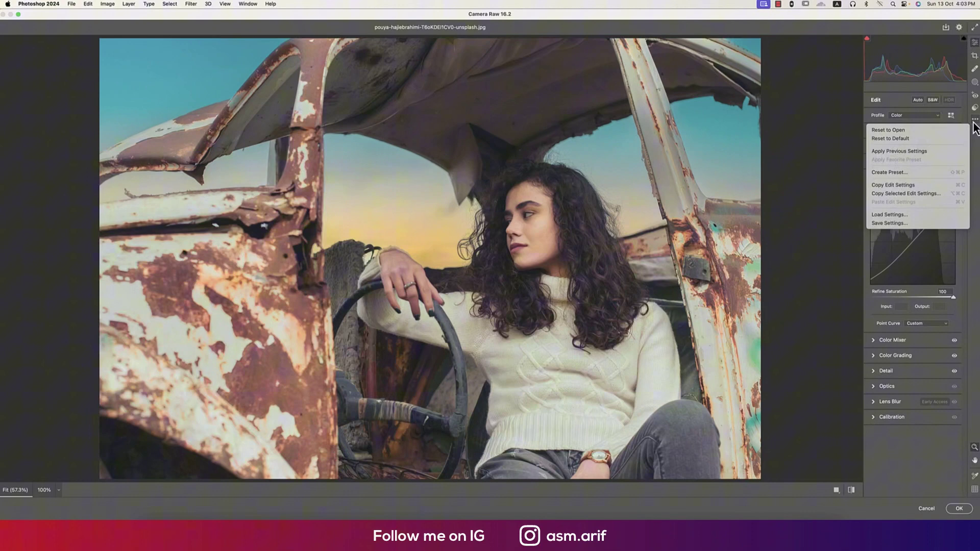
{"action": "left_click", "coordinate": [880, 224]}
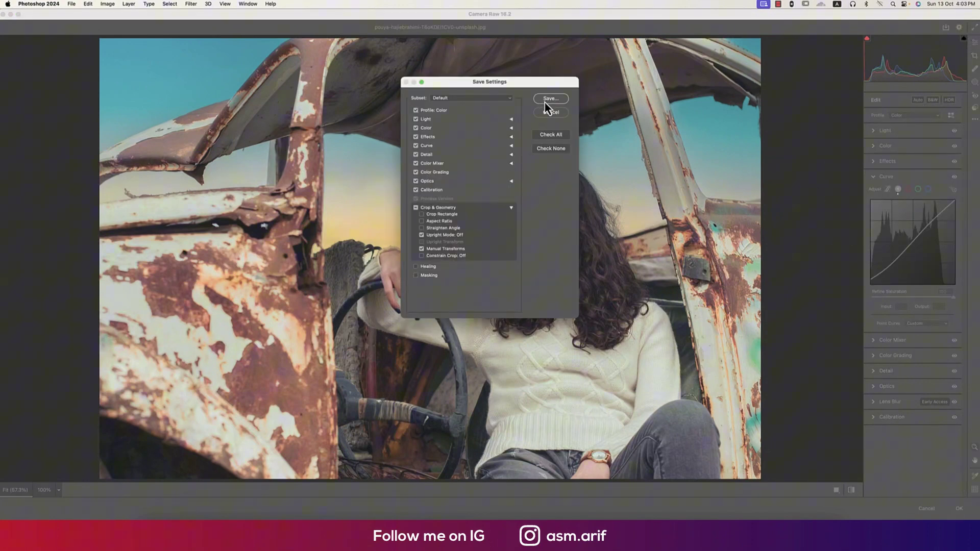
{"action": "left_click", "coordinate": [545, 100]}
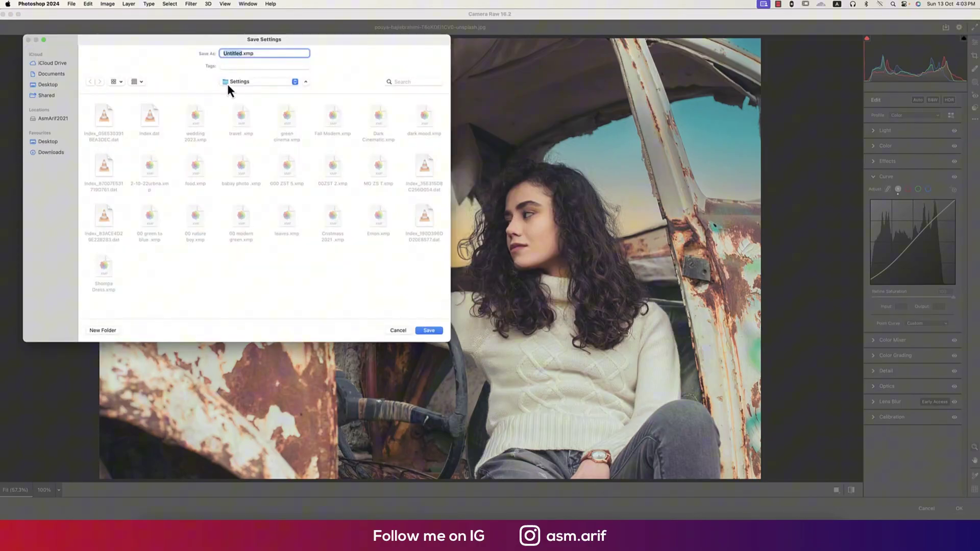
{"action": "type", "text": "sunset ligh"}
{"action": "key", "text": "Return"}
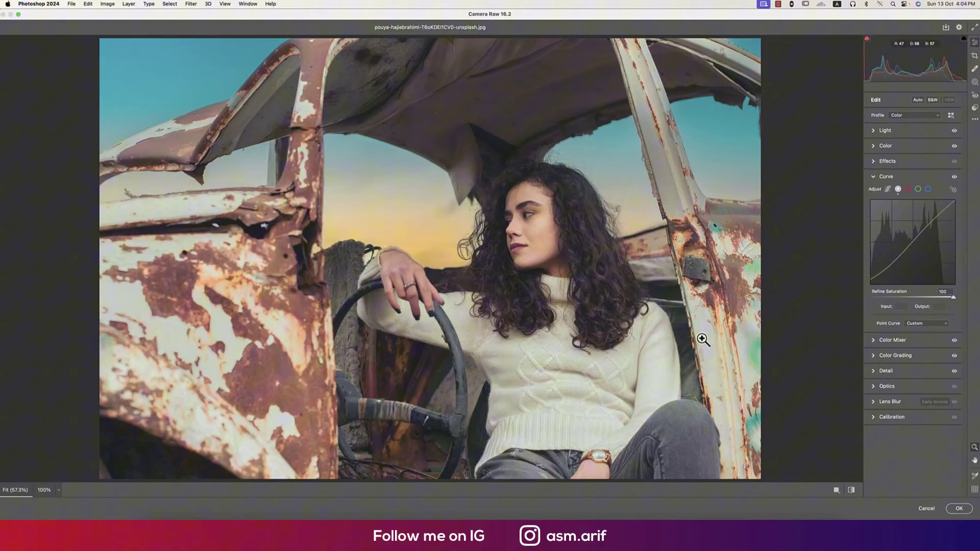
{"action": "left_click", "coordinate": [956, 509]}
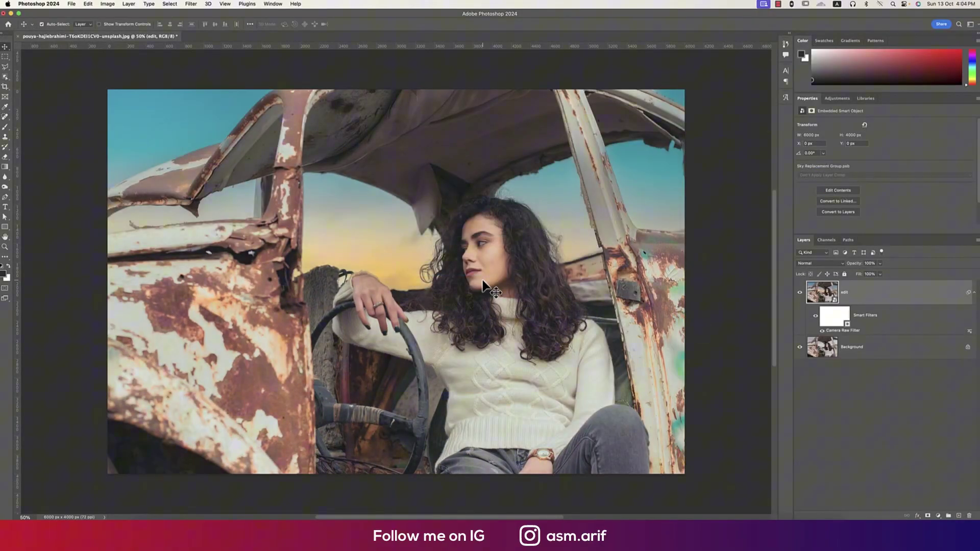
Step: Hide and reshow the edit layer to compare against the original, then list new fill/adjustment layers
{"action": "left_click", "coordinate": [800, 294]}
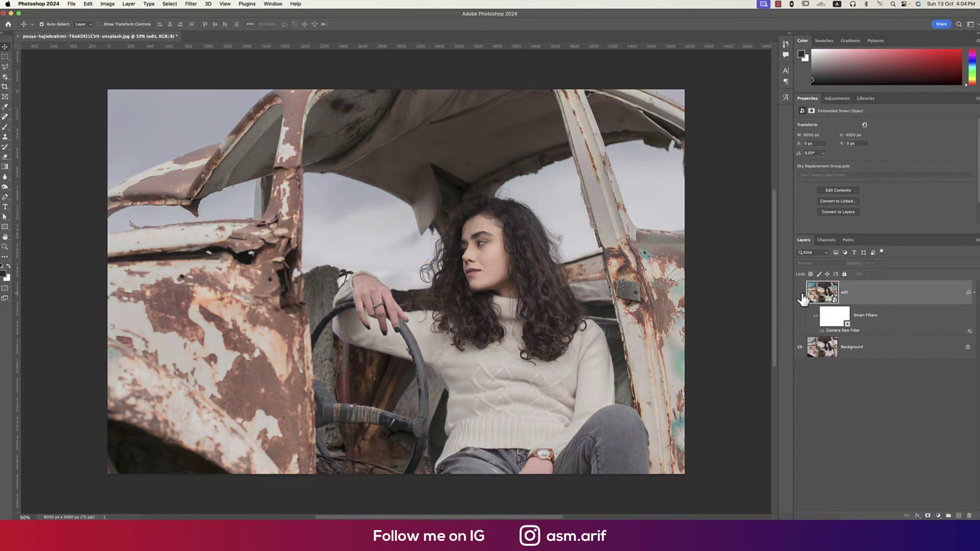
{"action": "left_click", "coordinate": [800, 293]}
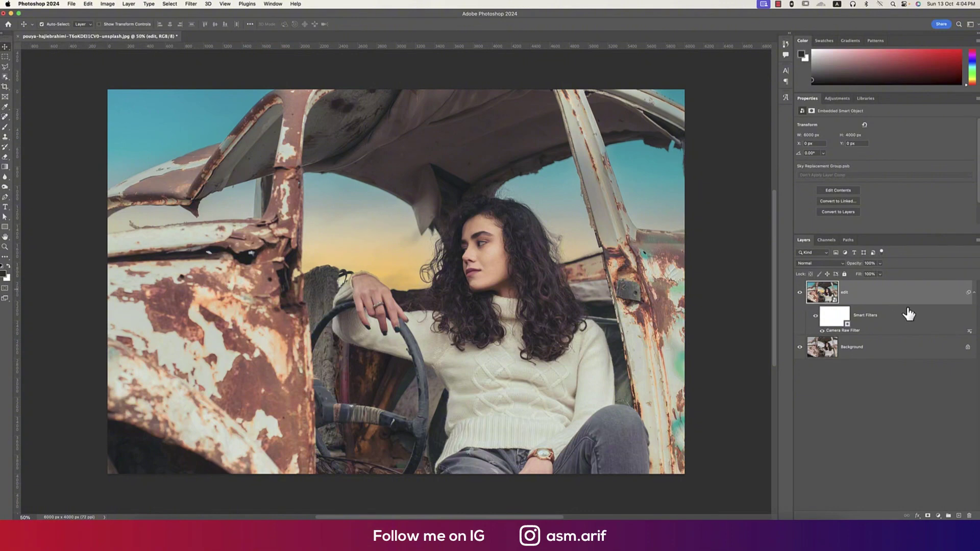
{"action": "left_click", "coordinate": [938, 515]}
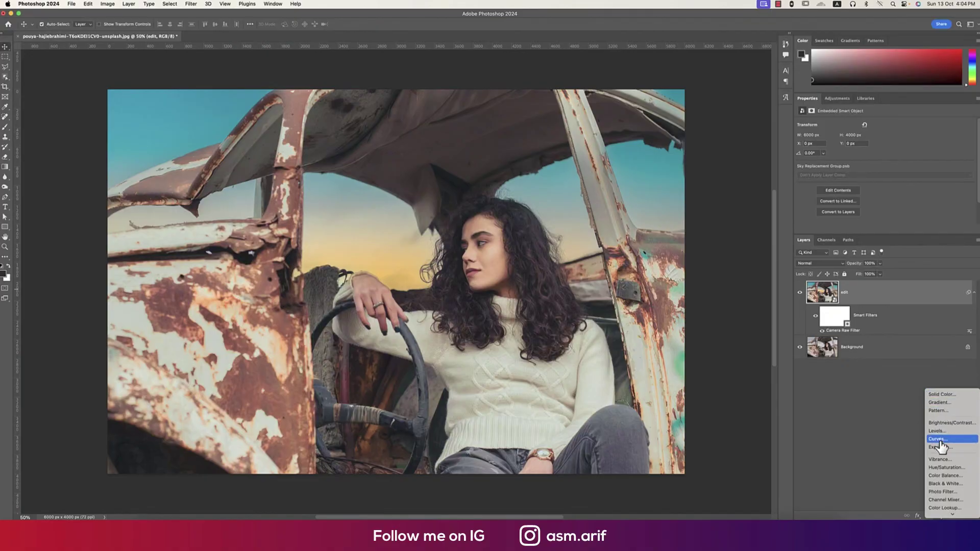
Step: Add a Gradient fill layer using a Basics preset, Radial style, reversed and with enlarged scale
{"action": "left_click", "coordinate": [939, 403]}
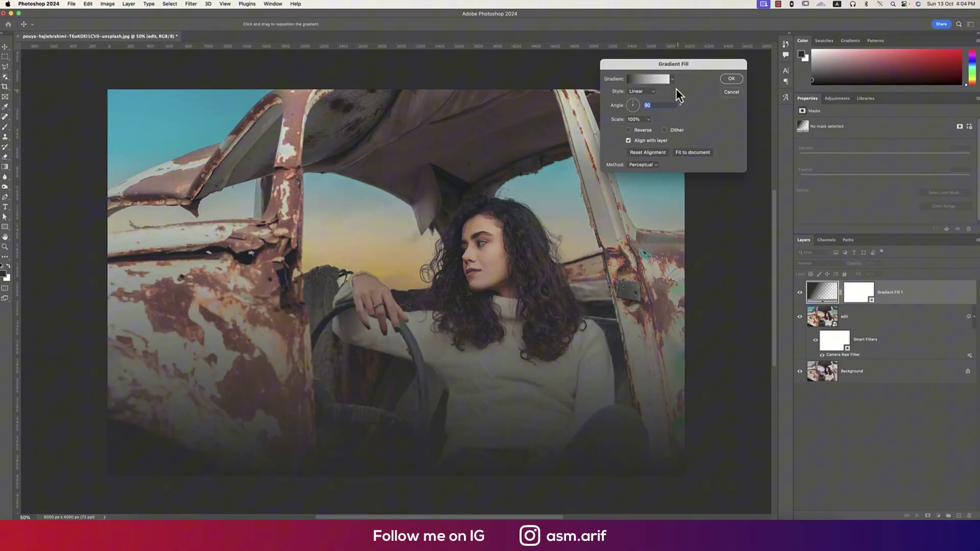
{"action": "left_click", "coordinate": [672, 79]}
{"action": "left_click", "coordinate": [614, 96]}
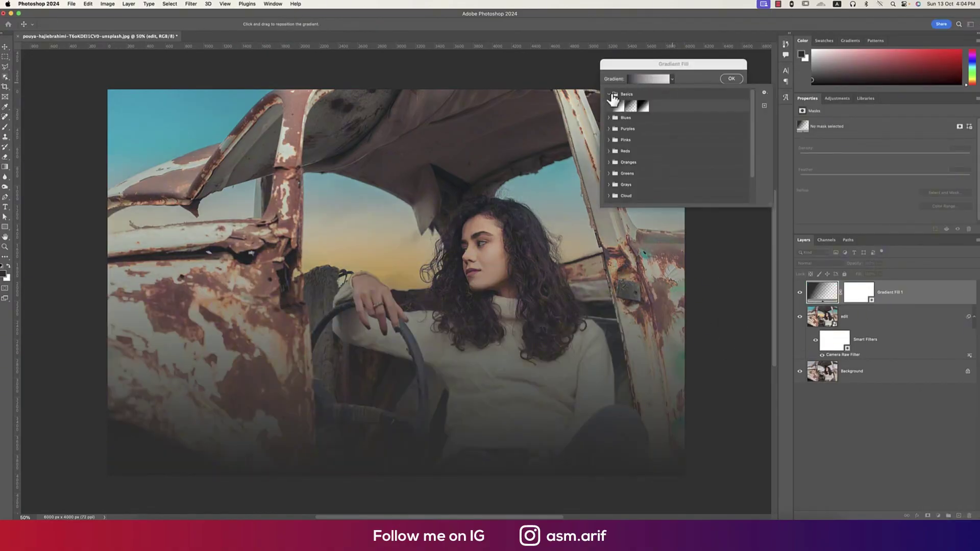
{"action": "left_click", "coordinate": [685, 79]}
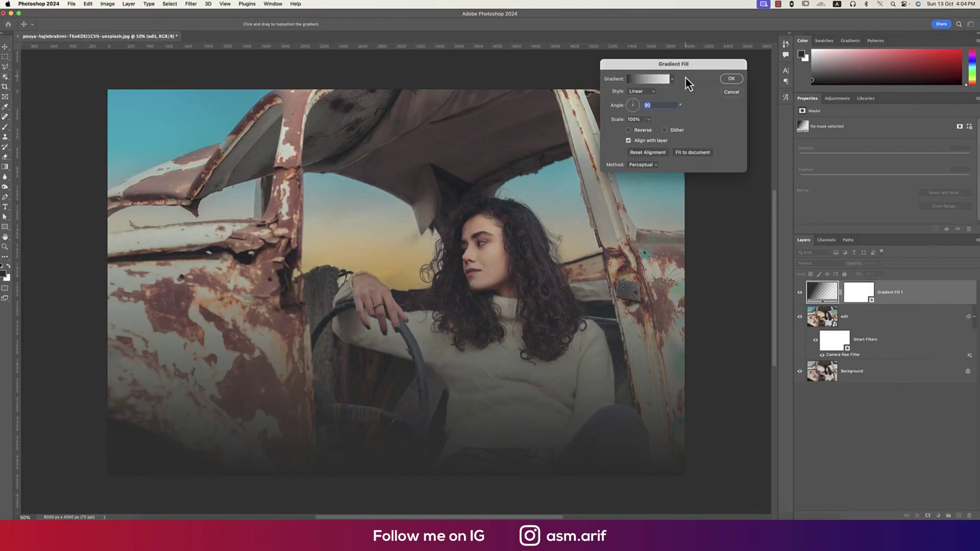
{"action": "left_click", "coordinate": [644, 95]}
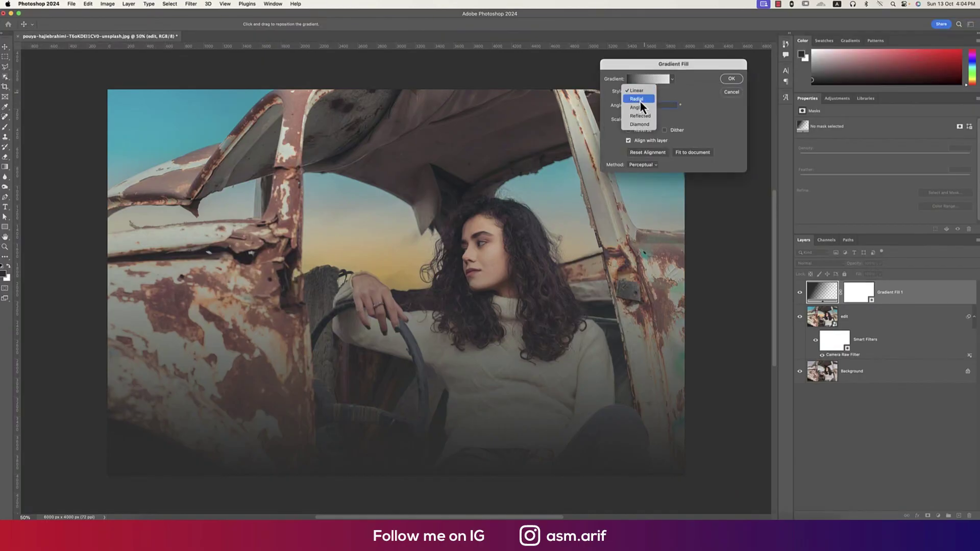
{"action": "left_click", "coordinate": [639, 100]}
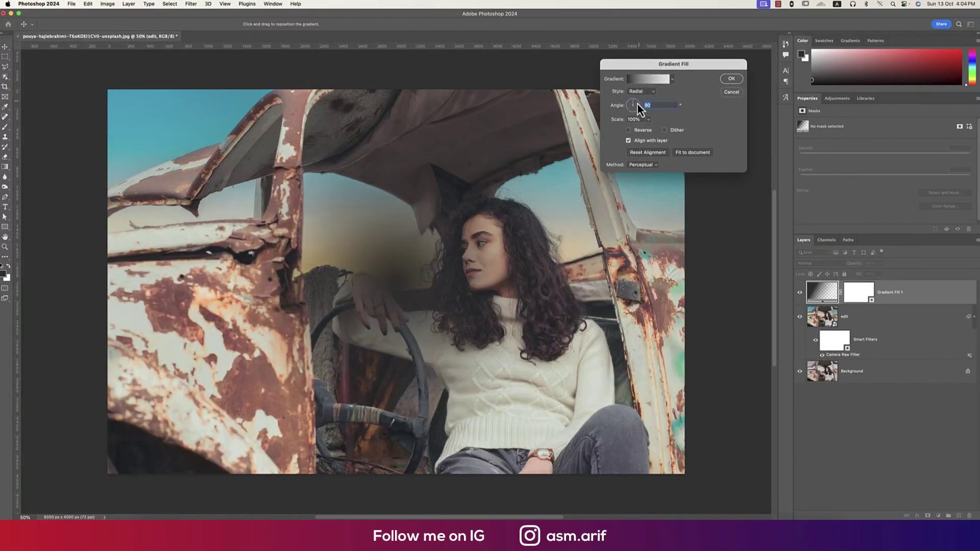
{"action": "left_click", "coordinate": [629, 131]}
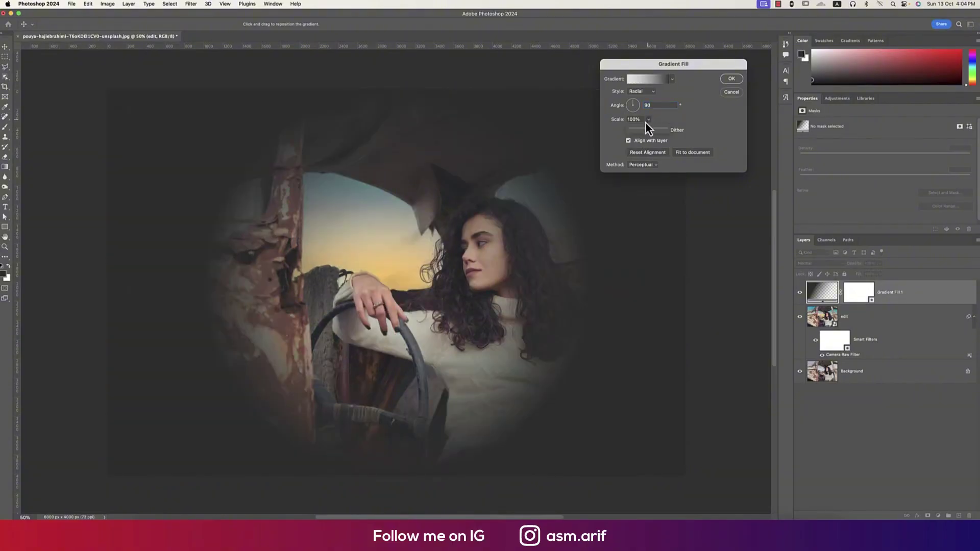
{"action": "left_click_drag", "start_coordinate": [652, 130], "coordinate": [653, 131]}
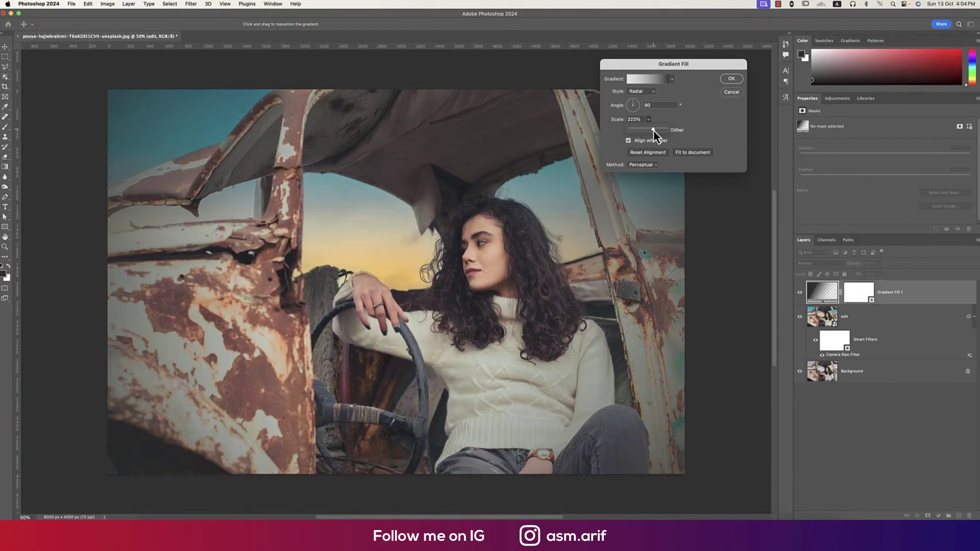
{"action": "left_click", "coordinate": [725, 78]}
Step: Blend the vignette layer in Multiply at 91% opacity and compare it with the background alone
{"action": "left_click", "coordinate": [816, 263]}
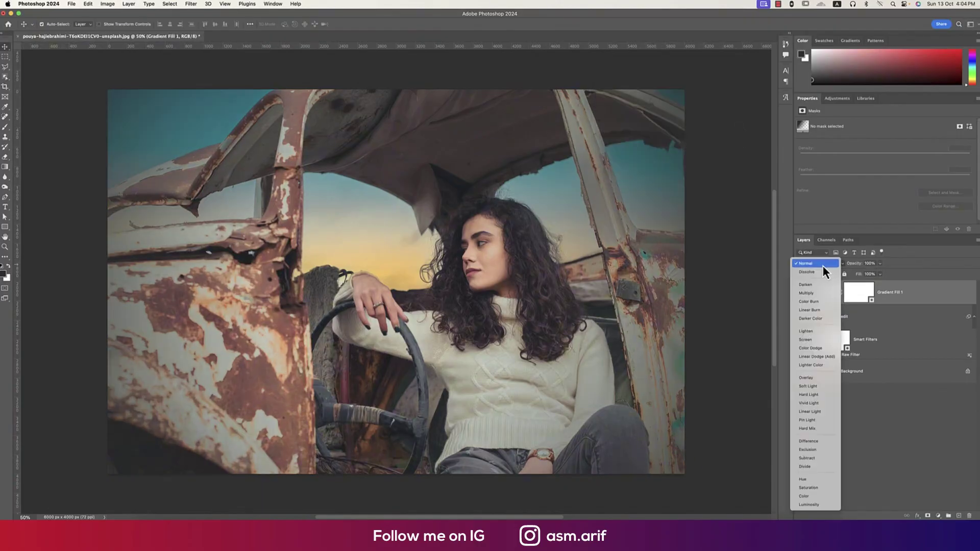
{"action": "left_click", "coordinate": [815, 292]}
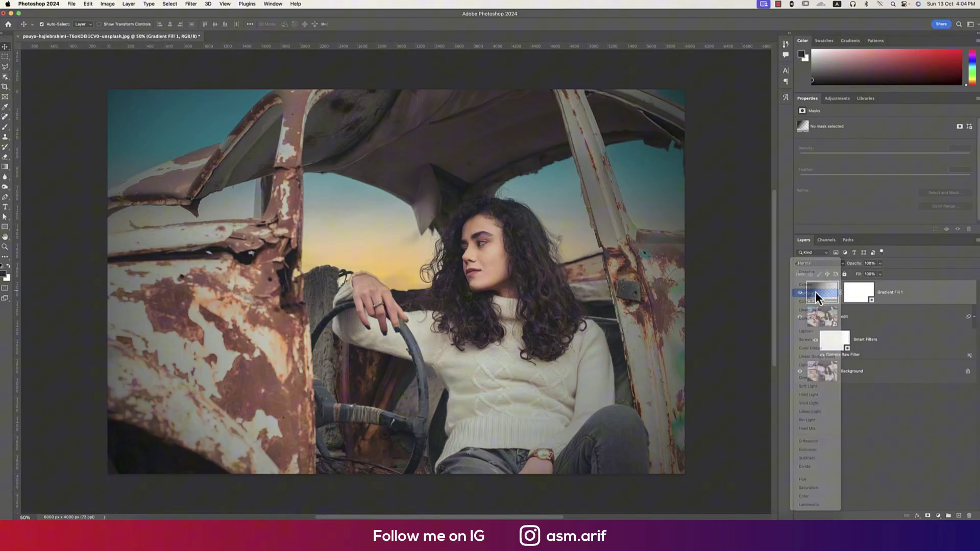
{"action": "left_click_drag", "start_coordinate": [857, 264], "coordinate": [854, 267]}
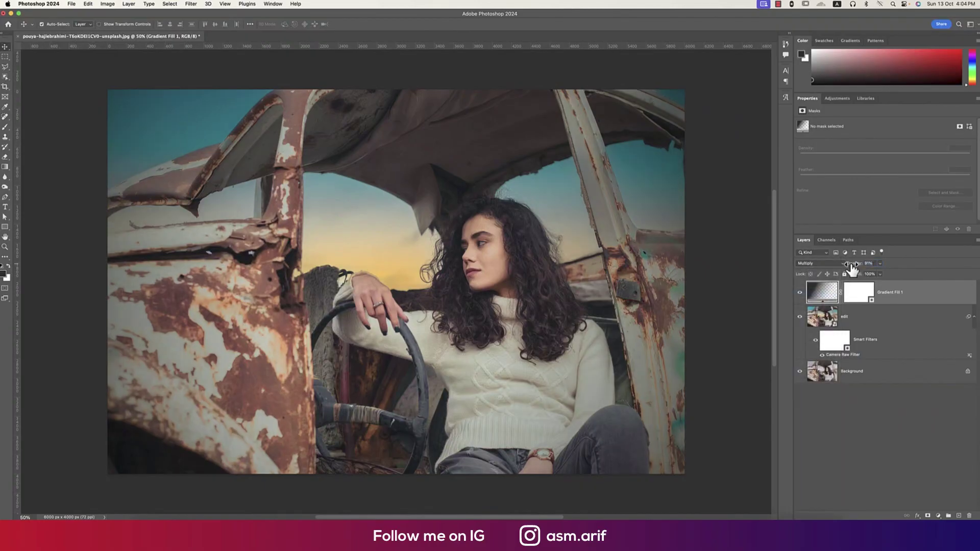
{"action": "left_click", "coordinate": [799, 373], "text": "alt"}
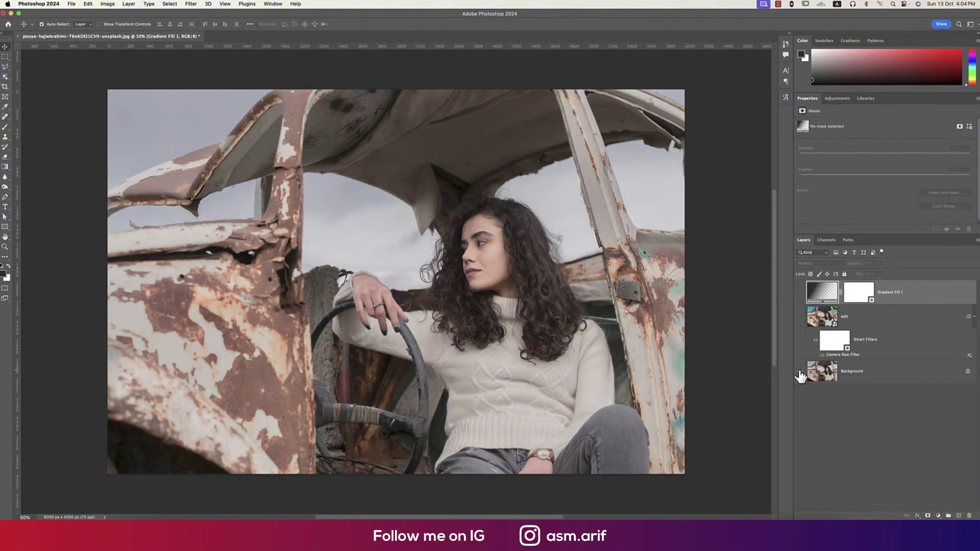
{"action": "left_click", "coordinate": [799, 372], "text": "alt"}
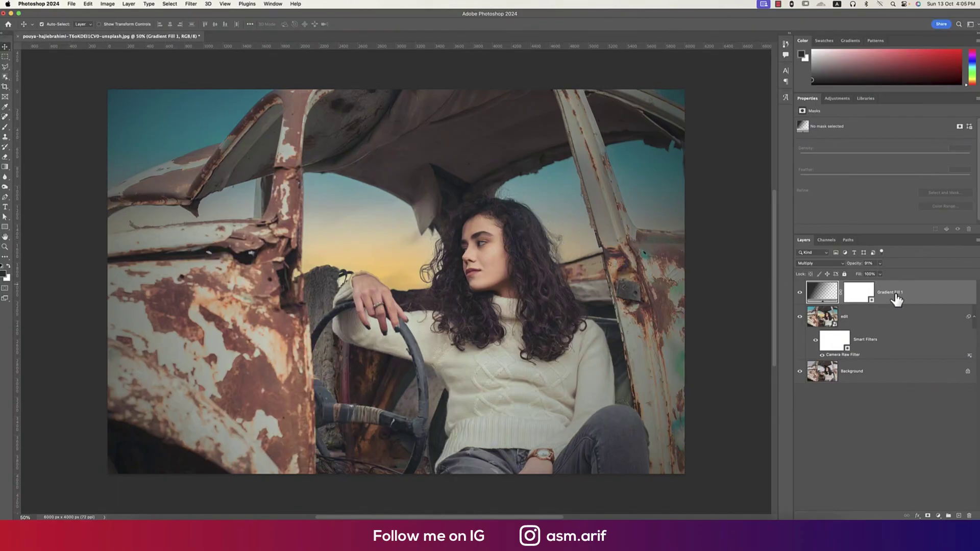
{"action": "left_click", "coordinate": [871, 322]}
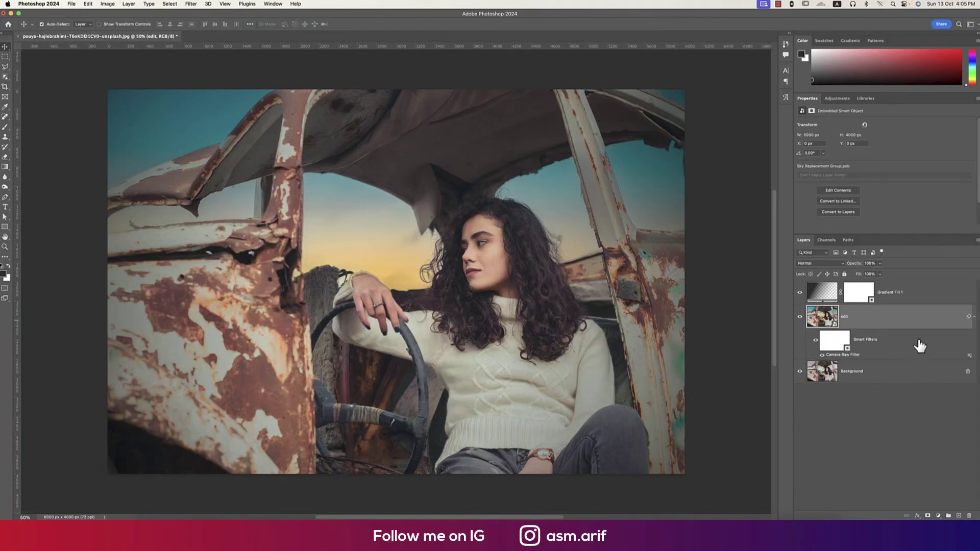
Step: Duplicate the edit layer and rasterize the copy
{"action": "key", "text": "super+j"}
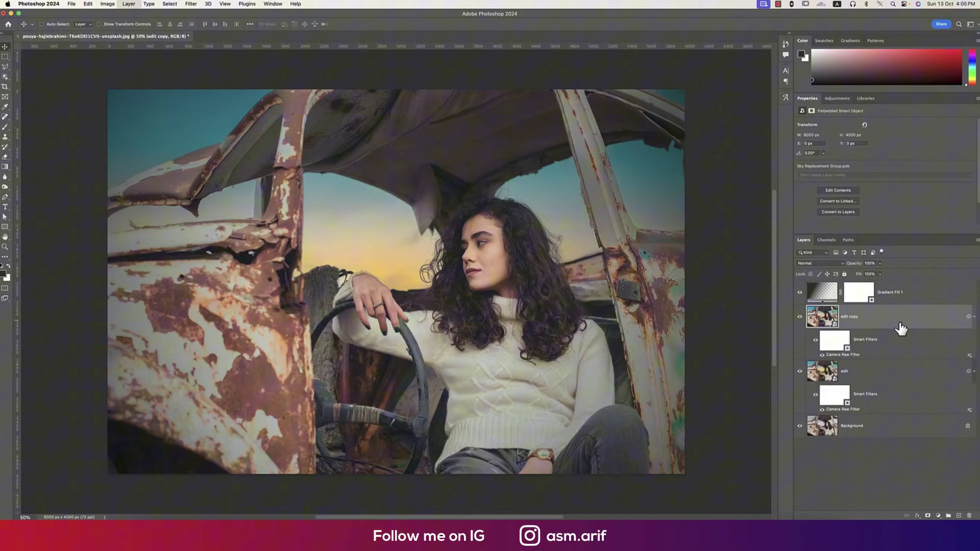
{"action": "right_click", "coordinate": [868, 321]}
{"action": "left_click", "coordinate": [877, 320]}
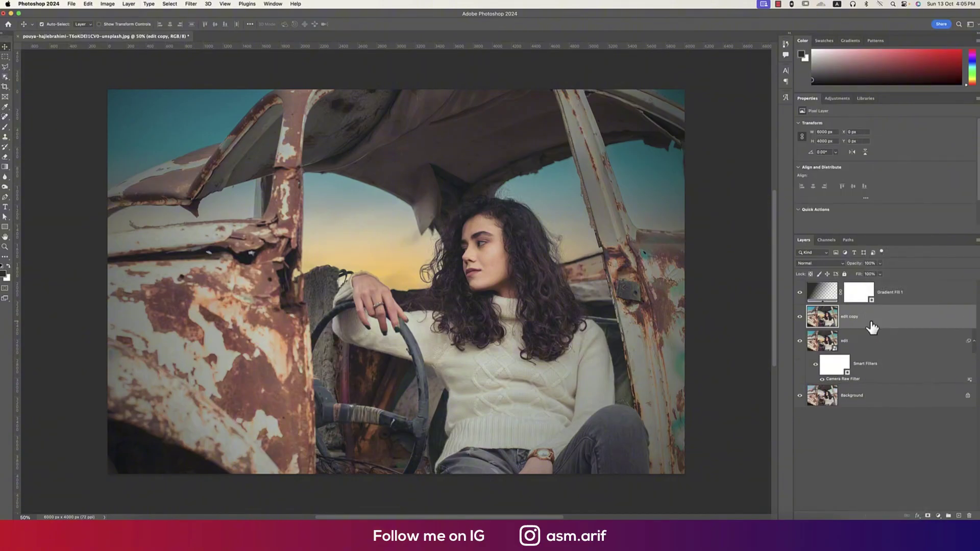
Step: Apply a High Pass filter with a 1.9-pixel radius to the copied layer
{"action": "left_click", "coordinate": [192, 4]}
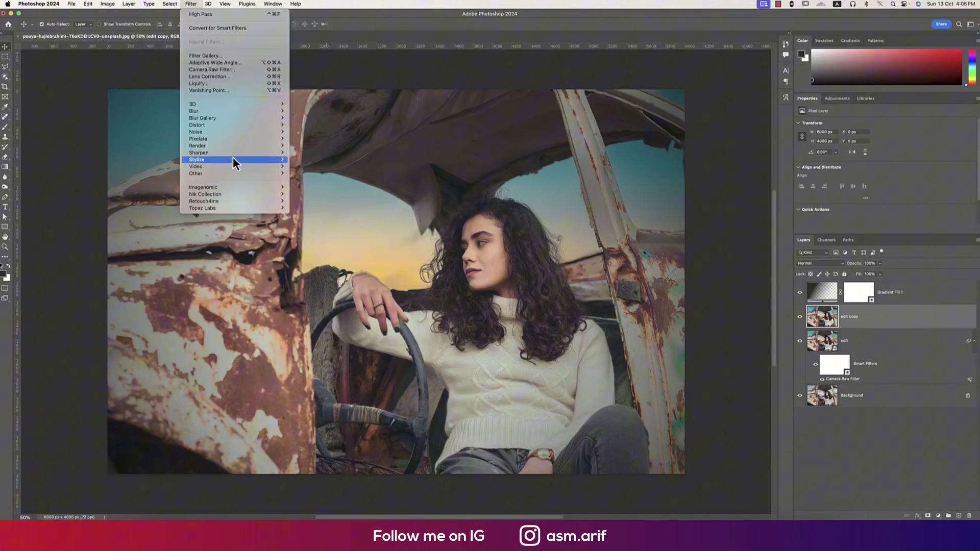
{"action": "mouse_move", "coordinate": [232, 175]}
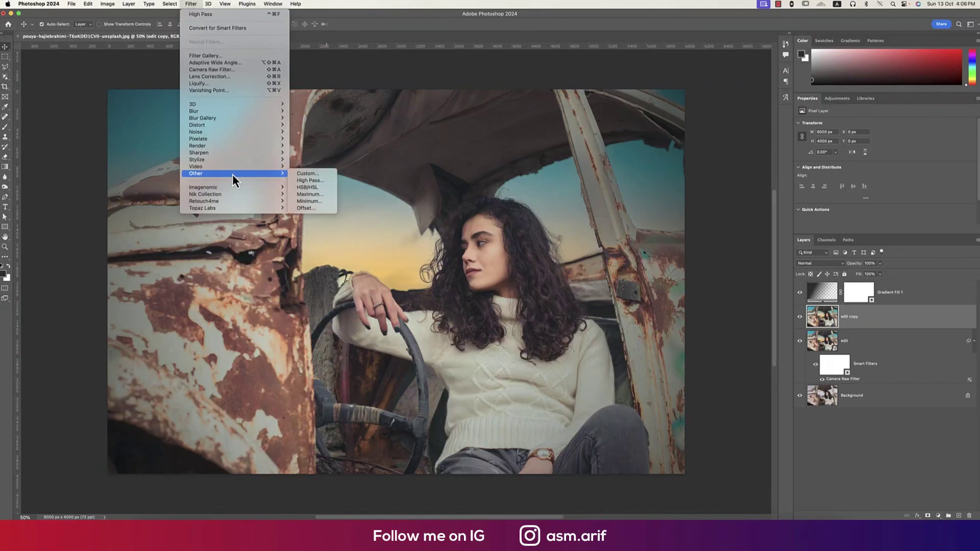
{"action": "left_click", "coordinate": [308, 180]}
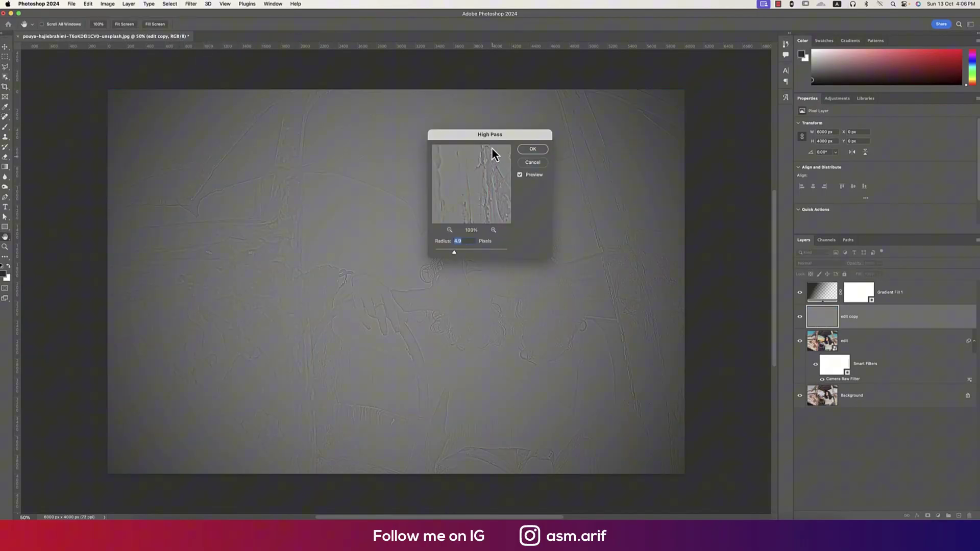
{"action": "left_click_drag", "start_coordinate": [498, 137], "coordinate": [632, 134]}
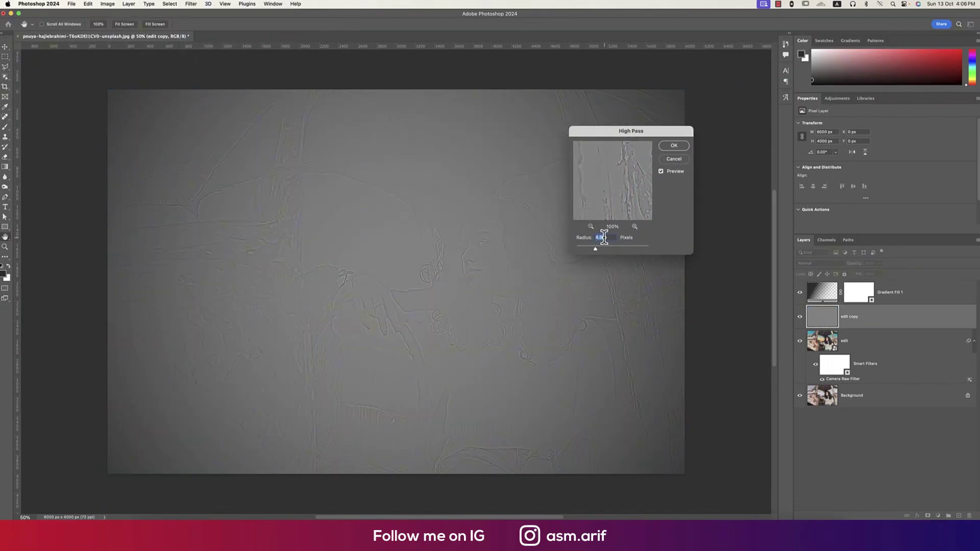
{"action": "type", "text": "1.9"}
{"action": "left_click", "coordinate": [675, 147]}
Step: Rename the copied layer to 'highpass'
{"action": "double_click", "coordinate": [850, 316]}
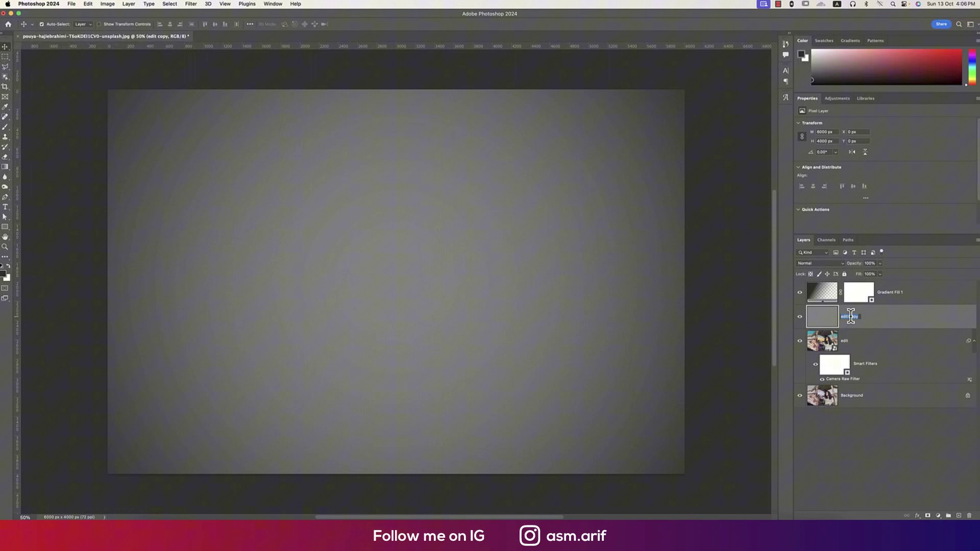
{"action": "type", "text": "H"}
{"action": "key", "text": "Return"}
{"action": "left_click", "coordinate": [833, 264]}
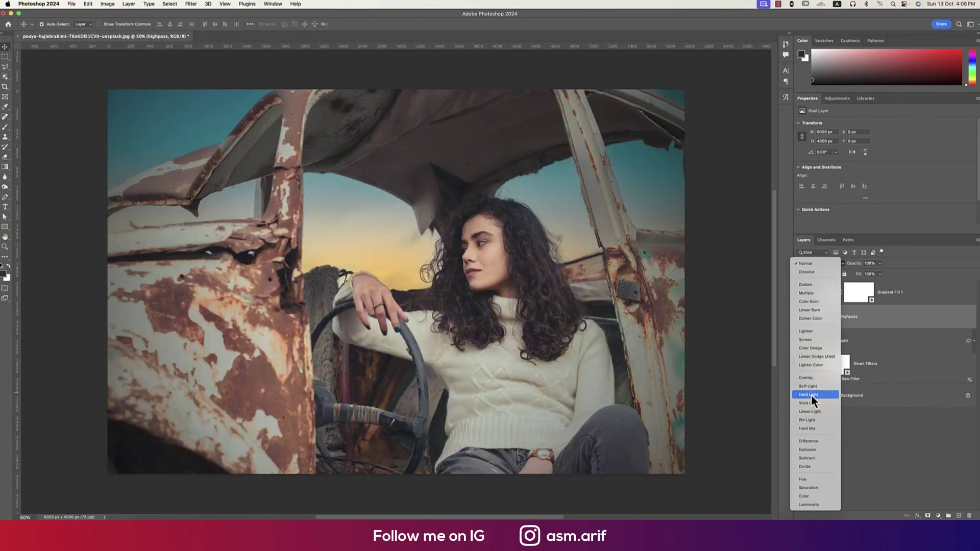
Step: Set the highpass layer to Hard Light, toggle it to compare the sharpening, and fit the image on screen
{"action": "left_click", "coordinate": [811, 394]}
{"action": "scroll", "coordinate": [497, 278], "scroll_direction": "up", "scroll_amount": 5}
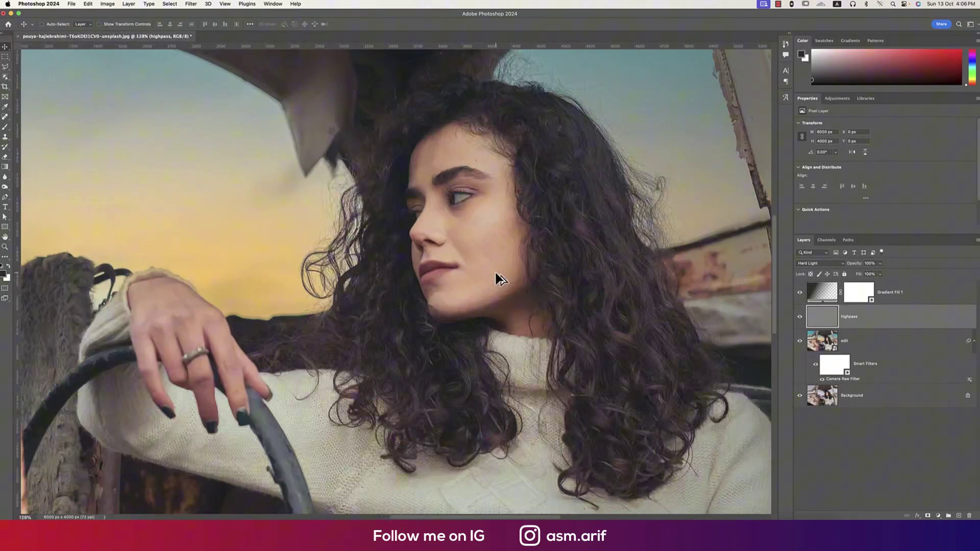
{"action": "left_click", "coordinate": [799, 318]}
{"action": "left_click", "coordinate": [799, 318]}
{"action": "key", "text": "ctrl+j"}
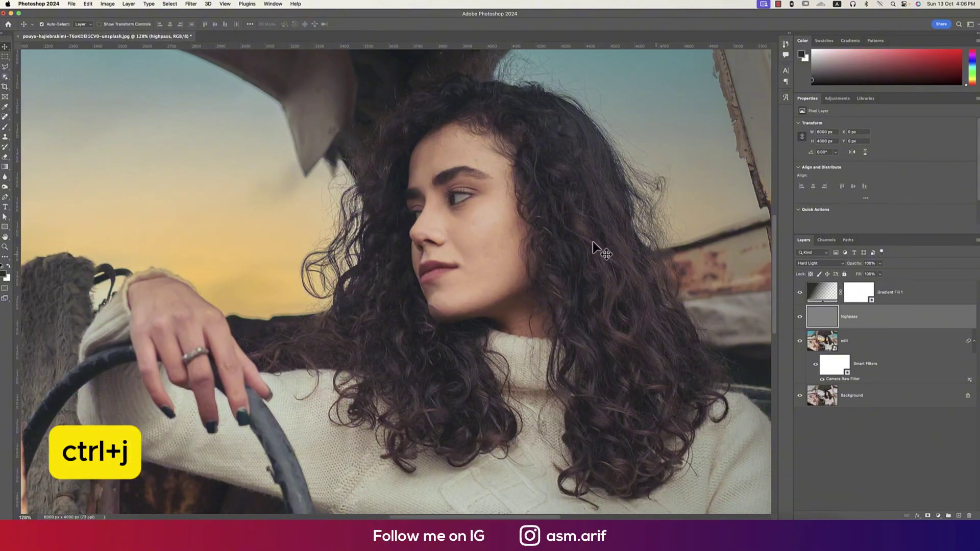
{"action": "left_click", "coordinate": [799, 320]}
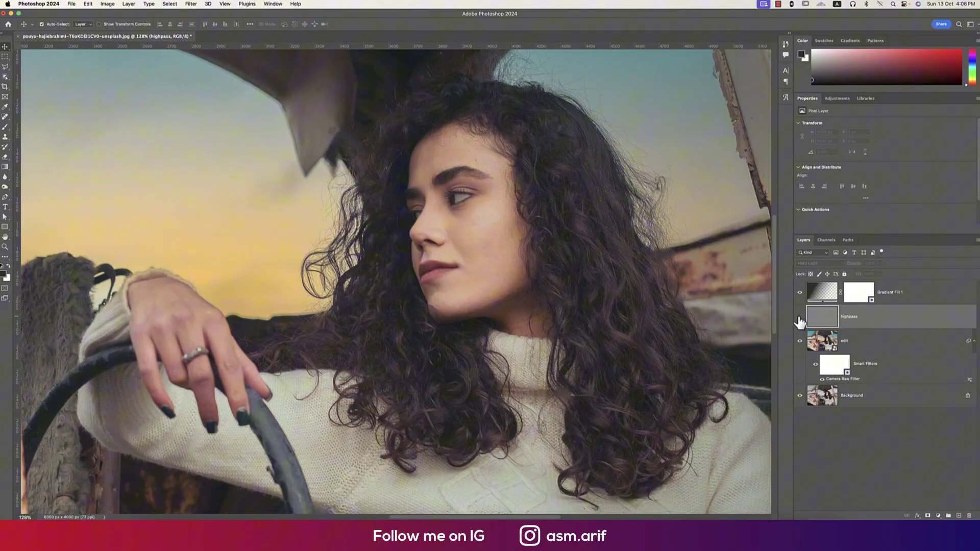
{"action": "left_click", "coordinate": [800, 319]}
{"action": "key", "text": "ctrl+0"}
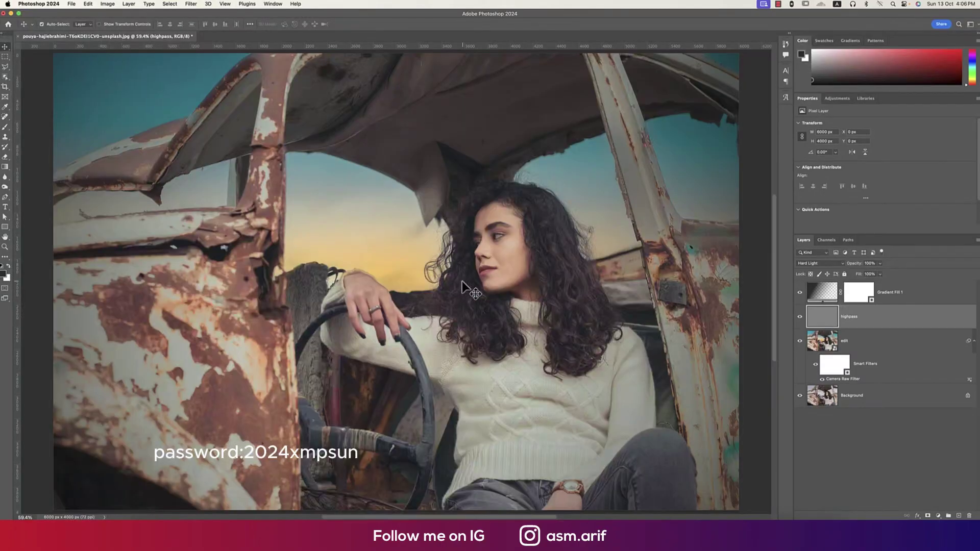